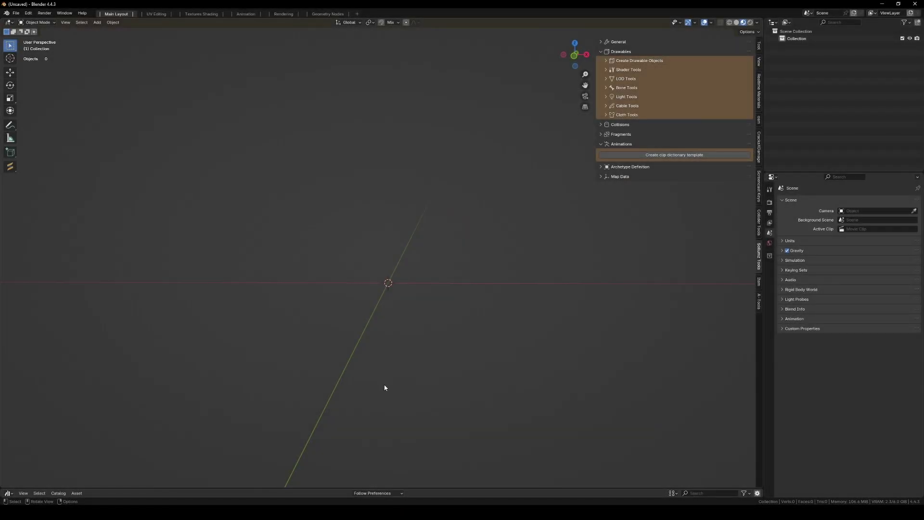
- Add a Single Vert mesh object to the scene
{"action": "middle_click_drag", "start_coordinate": [404, 387], "coordinate": [395, 396]}
{"action": "key", "text": "shift+a"}
{"action": "mouse_move", "coordinate": [423, 338]}
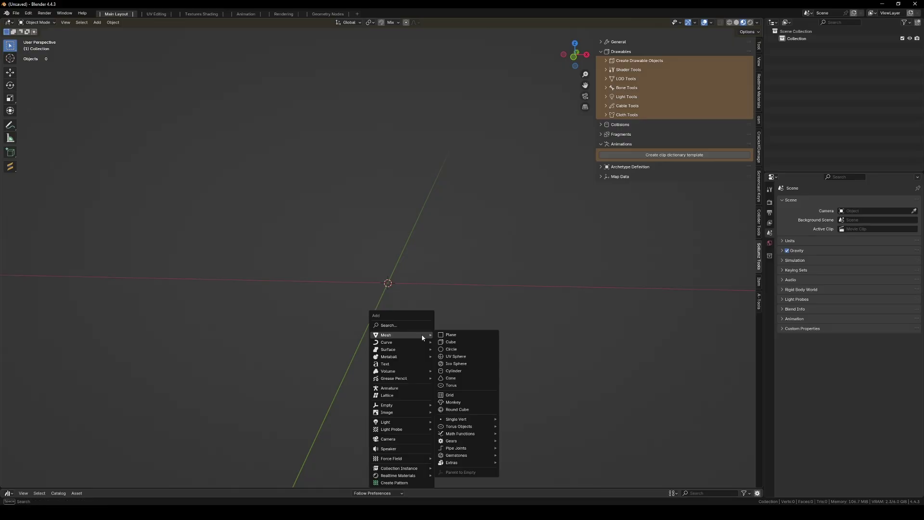
{"action": "mouse_move", "coordinate": [469, 419]}
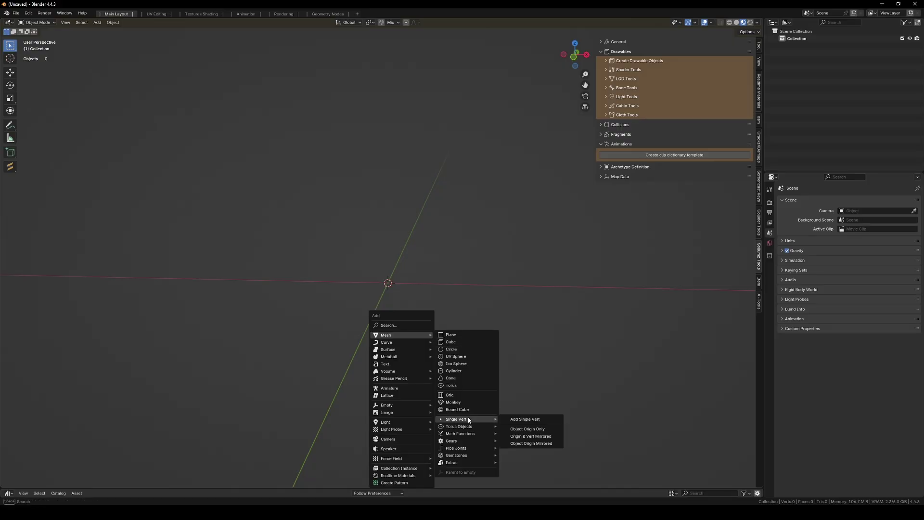
{"action": "left_click", "coordinate": [516, 420]}
{"action": "middle_click_drag", "start_coordinate": [472, 339], "coordinate": [441, 352]}
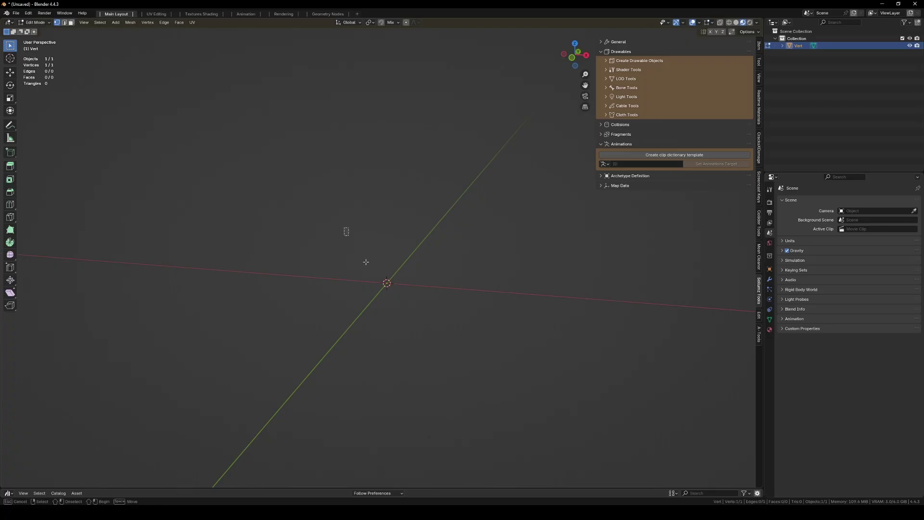
{"action": "middle_click_drag", "start_coordinate": [438, 326], "coordinate": [423, 313]}
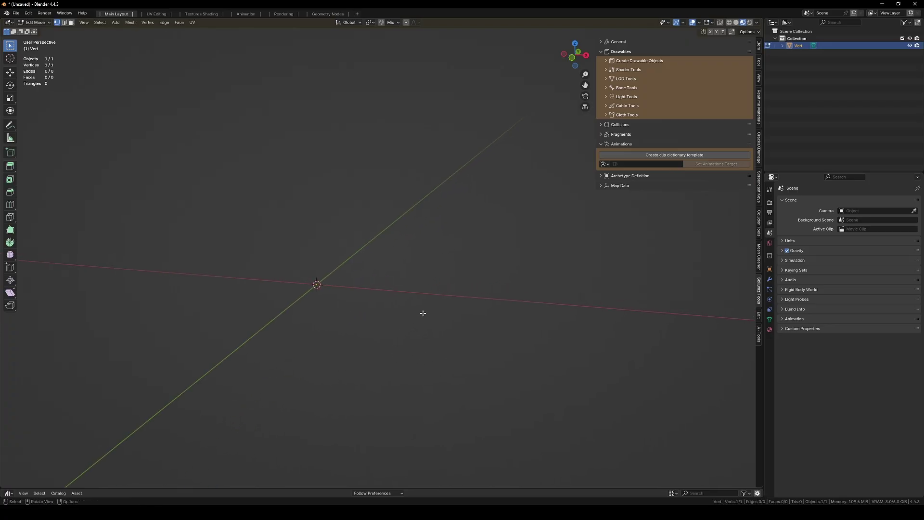
- Extrude the vertex 19.2 m along X, then the edge 10.8 m along Z into a face
{"action": "key", "text": "e"}
{"action": "key", "text": "x"}
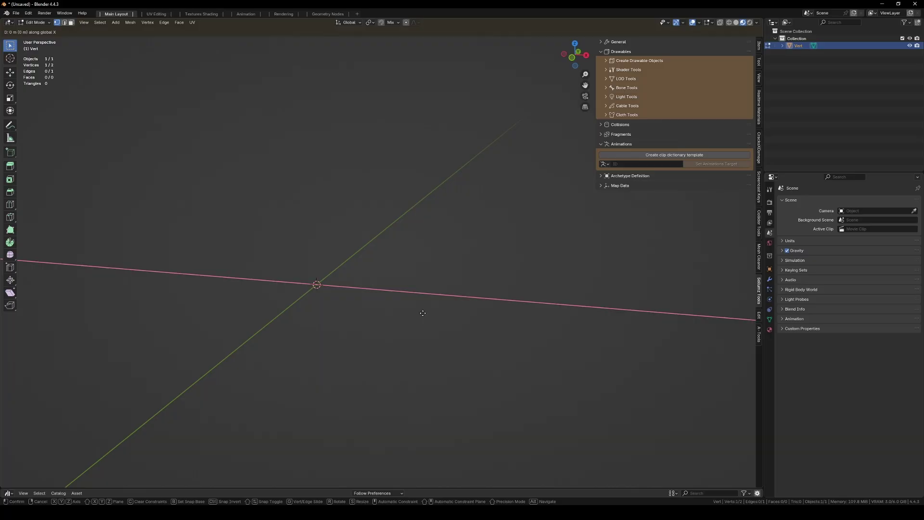
{"action": "type", "text": "19.2"}
{"action": "key", "text": "Return"}
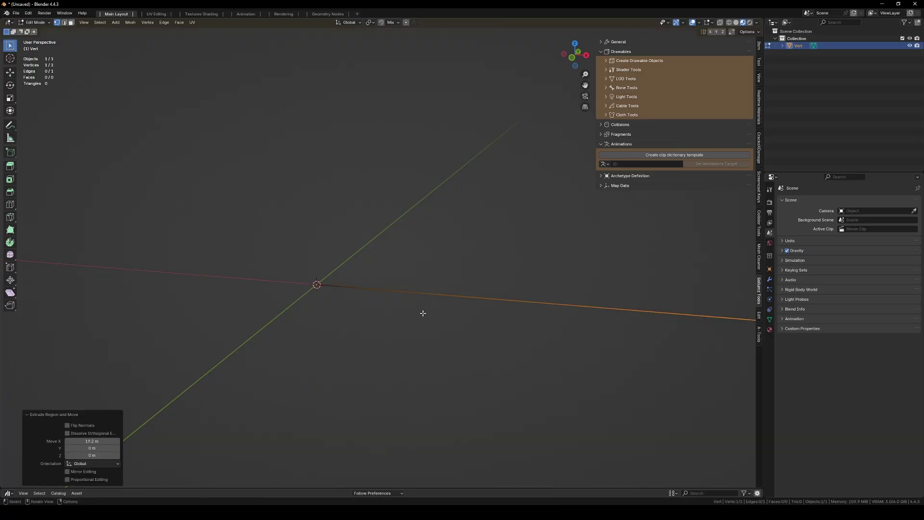
{"action": "key", "text": "a"}
{"action": "key", "text": "e"}
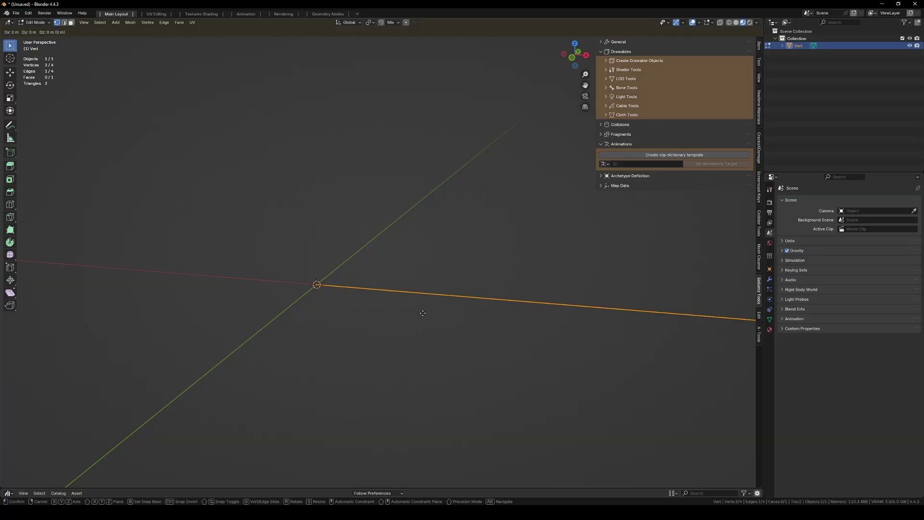
{"action": "type", "text": "z10.8"}
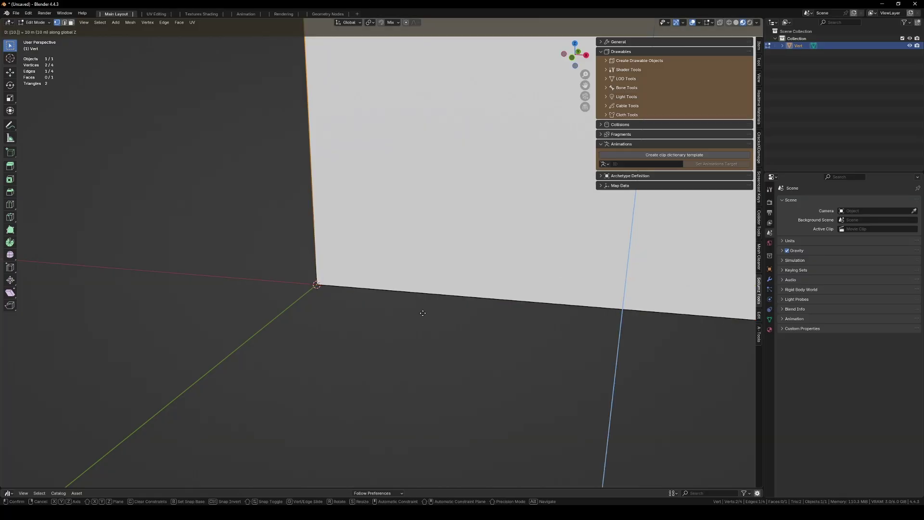
{"action": "key", "text": "Return"}
- Scale the whole face down to 0.4
{"action": "key", "text": "a"}
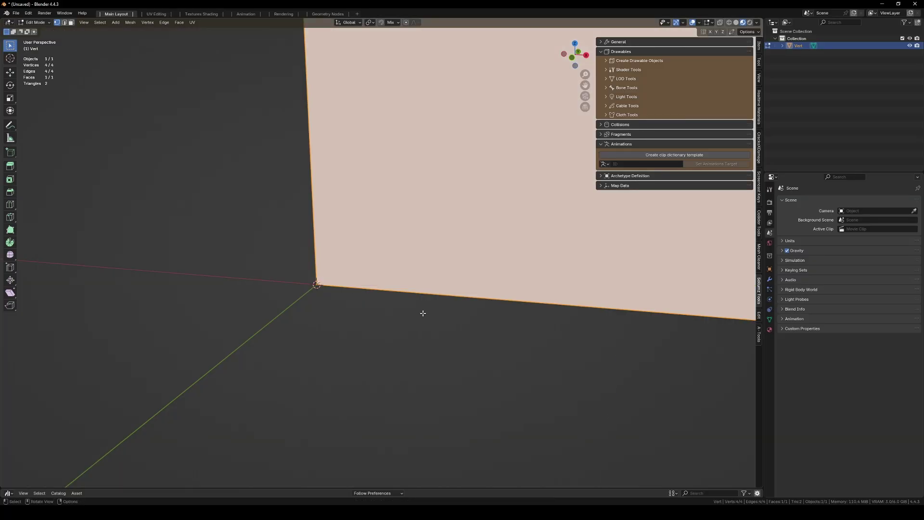
{"action": "key", "text": "z"}
{"action": "type", "text": "s.4"}
{"action": "key", "text": "Return"}
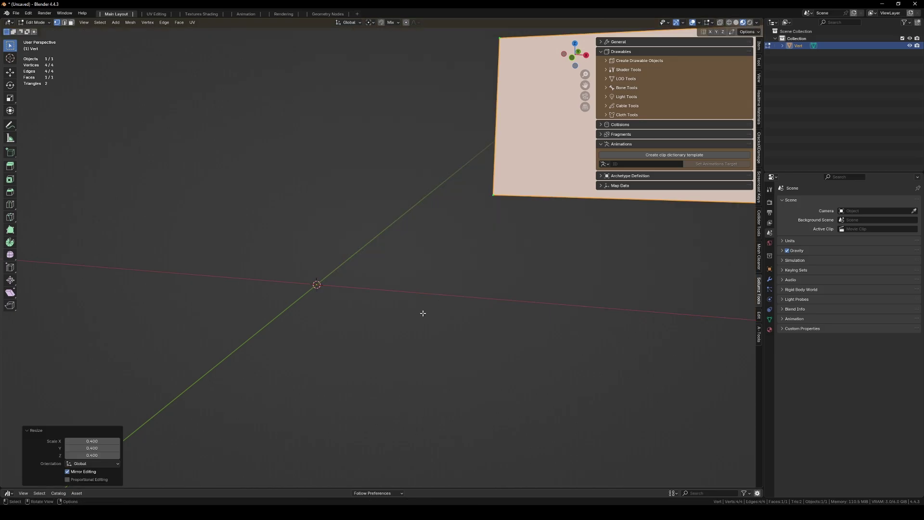
{"action": "scroll", "coordinate": [422, 313], "scroll_direction": "down", "scroll_amount": 2}
- In Object Mode, set the plane's origin to its geometry and move it to the world origin
{"action": "middle_click_drag", "start_coordinate": [422, 314], "coordinate": [356, 352], "text": "shift"}
{"action": "key", "text": "Tab"}
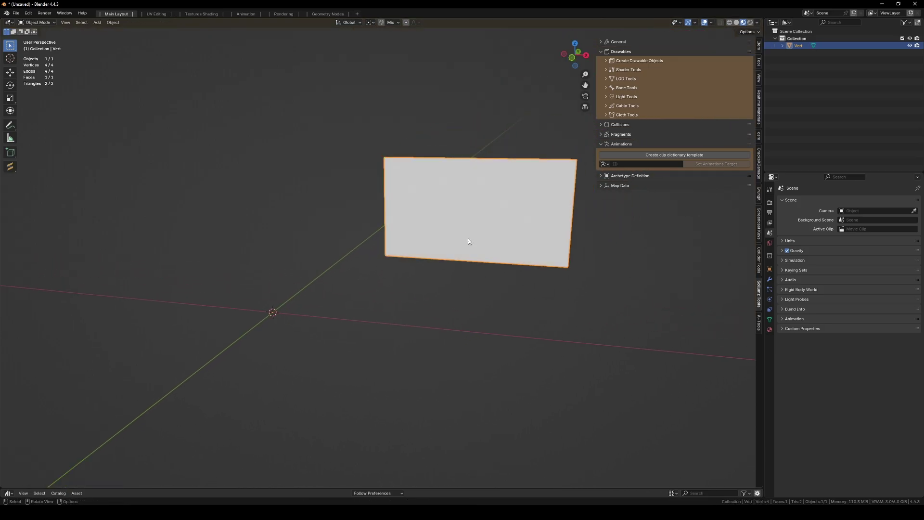
{"action": "right_click", "coordinate": [472, 207]}
{"action": "mouse_move", "coordinate": [476, 237]}
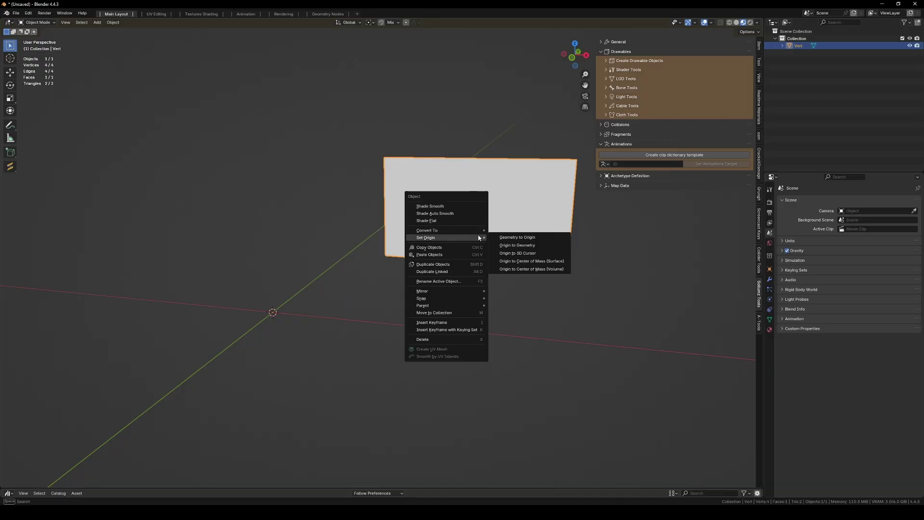
{"action": "left_click", "coordinate": [528, 249]}
{"action": "key", "text": "alt+g"}
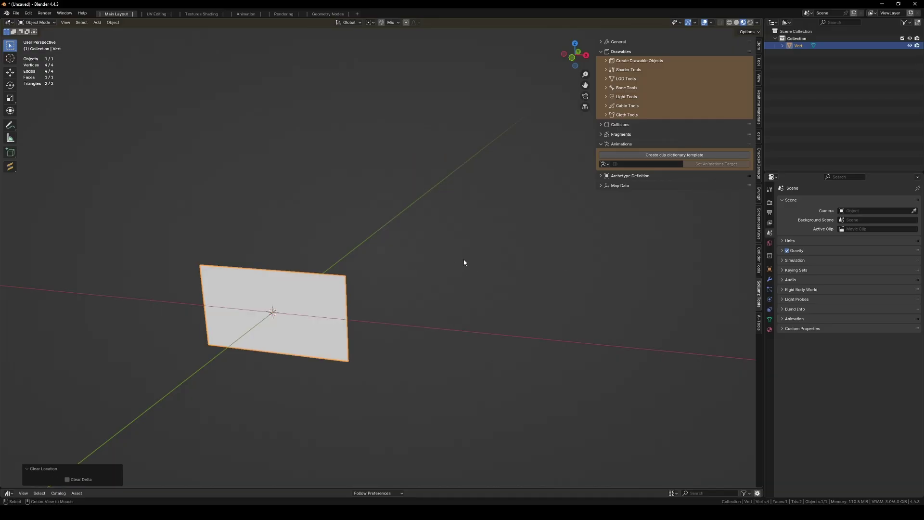
- Create a default Sollumz shader material on the plane and show its material settings
{"action": "middle_click_drag", "start_coordinate": [371, 378], "coordinate": [445, 337]}
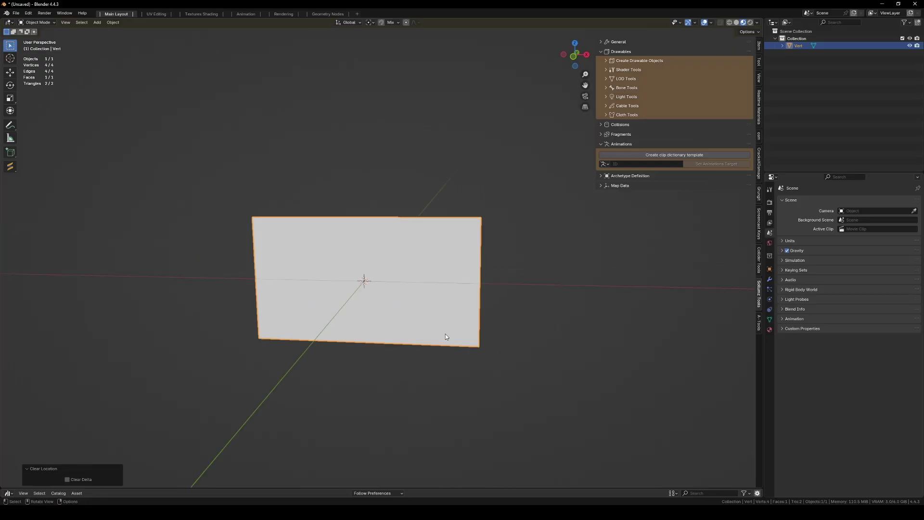
{"action": "left_click", "coordinate": [606, 70]}
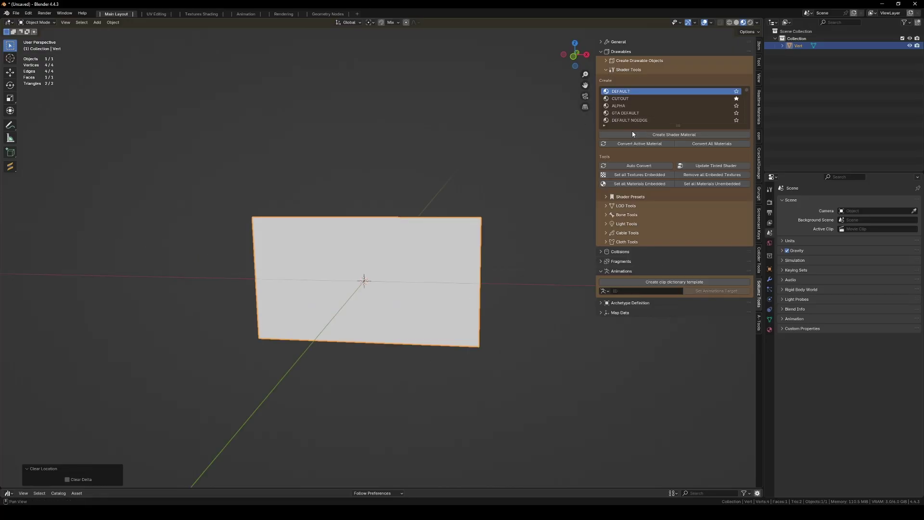
{"action": "left_click", "coordinate": [631, 134]}
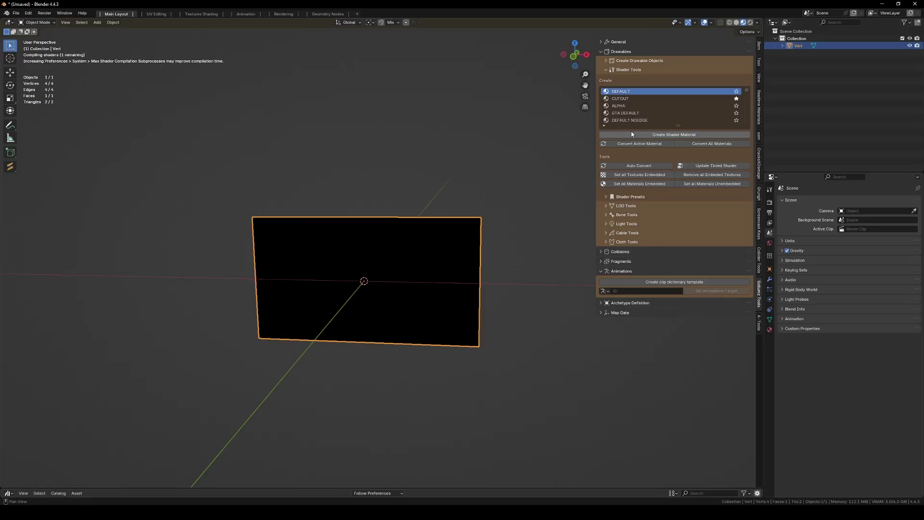
{"action": "left_click", "coordinate": [768, 329]}
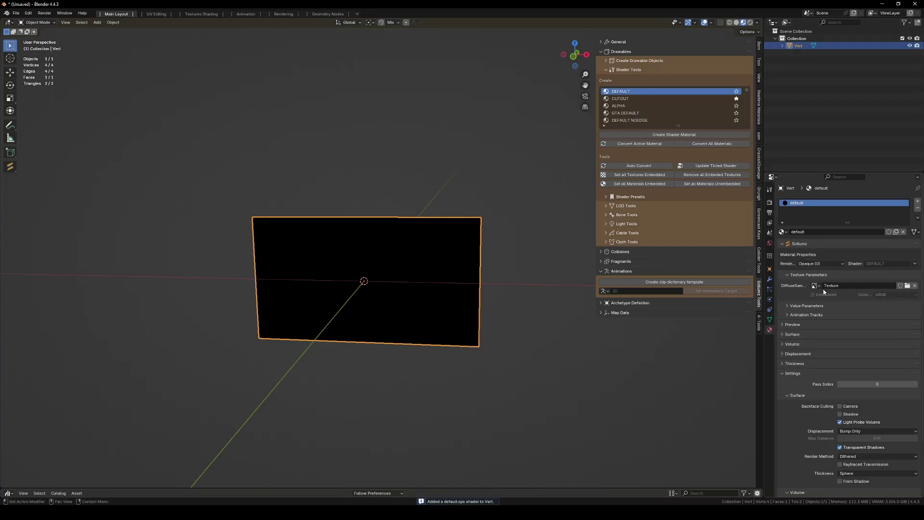
{"action": "middle_click_drag", "start_coordinate": [313, 339], "coordinate": [317, 341]}
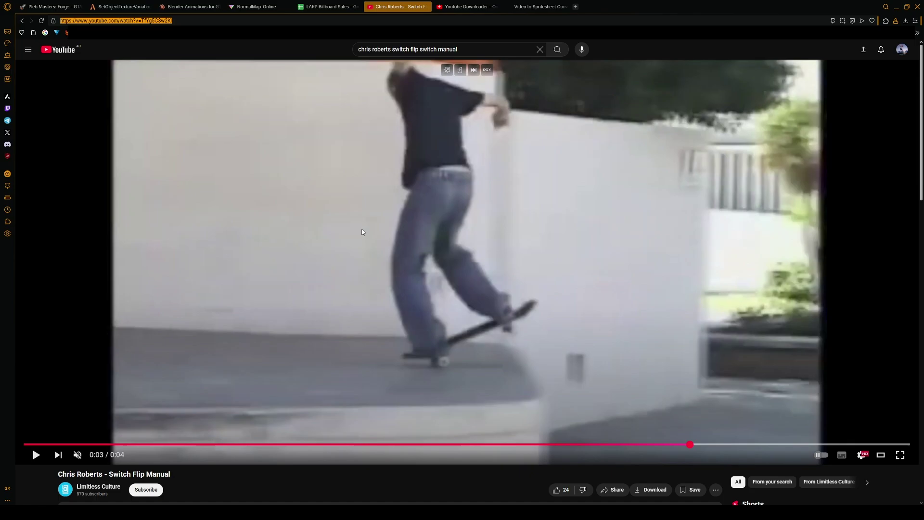
- Paste the switch-flip manual clip link into YT1s, convert it, and download the MP4
{"action": "left_click", "coordinate": [466, 6]}
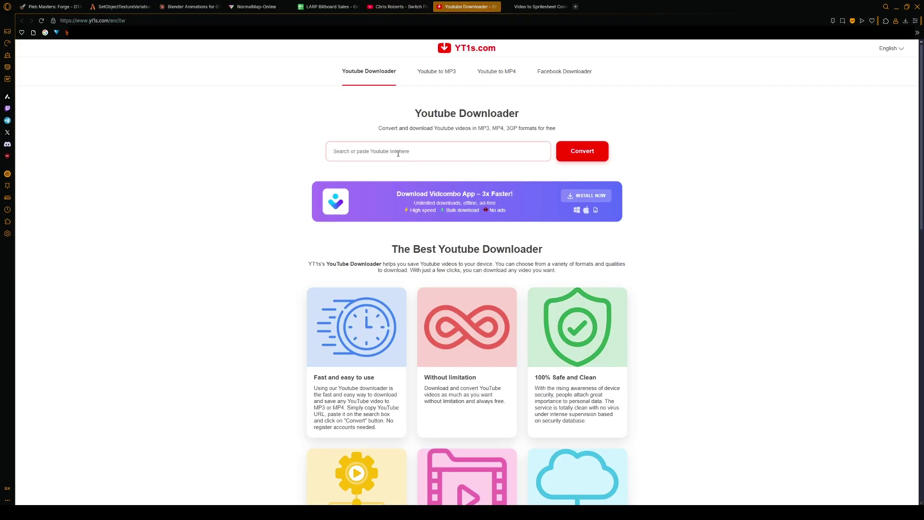
{"action": "right_click", "coordinate": [362, 158]}
{"action": "left_click", "coordinate": [380, 190]}
{"action": "left_click", "coordinate": [600, 152]}
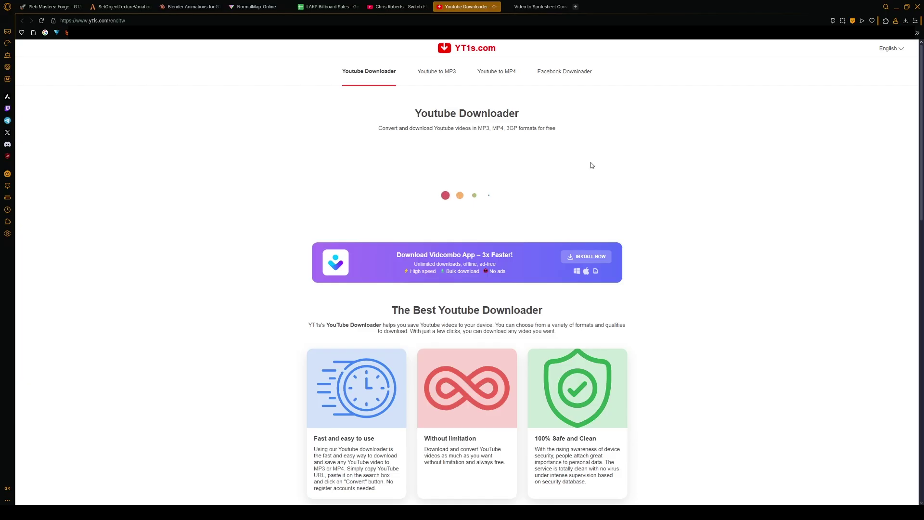
{"action": "left_click", "coordinate": [512, 183]}
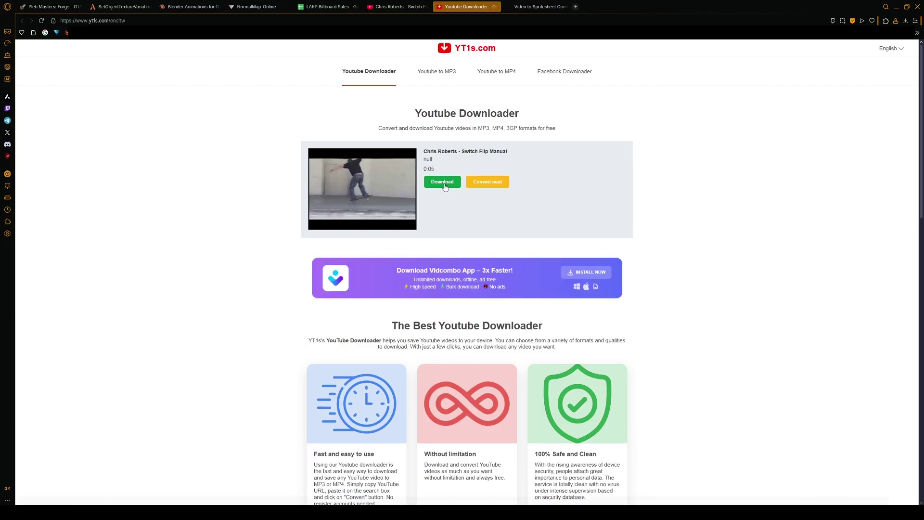
{"action": "left_click", "coordinate": [442, 182]}
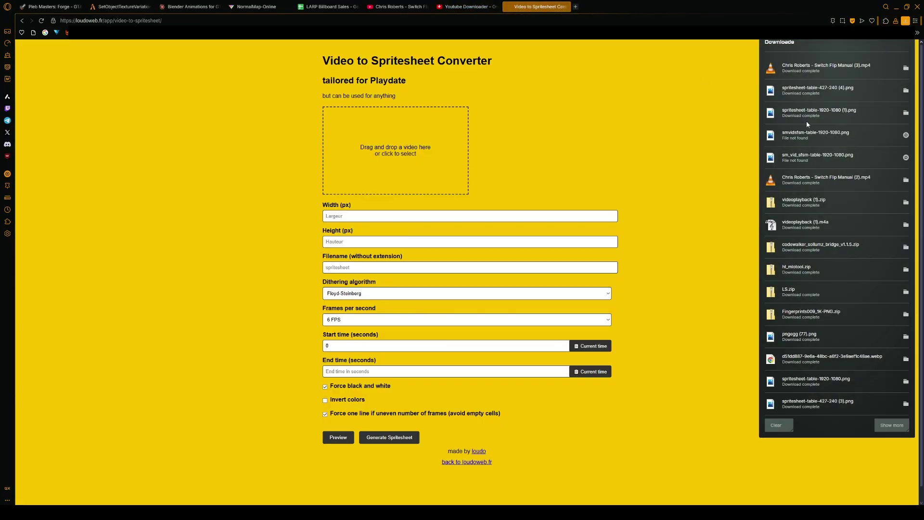
- Load the downloaded clip and set width 1920, no dithering, 30 FPS, black-and-white forcing off
{"action": "left_click_drag", "start_coordinate": [801, 74], "coordinate": [397, 158]}
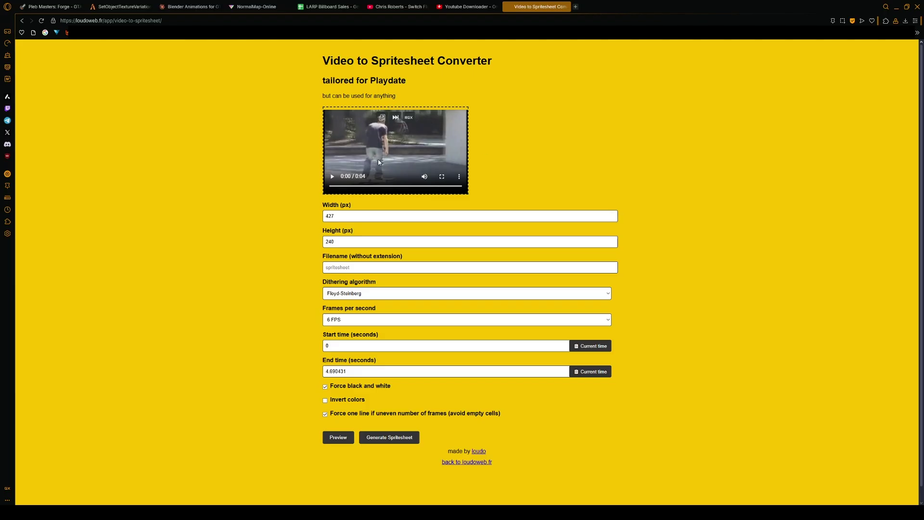
{"action": "left_click", "coordinate": [336, 215]}
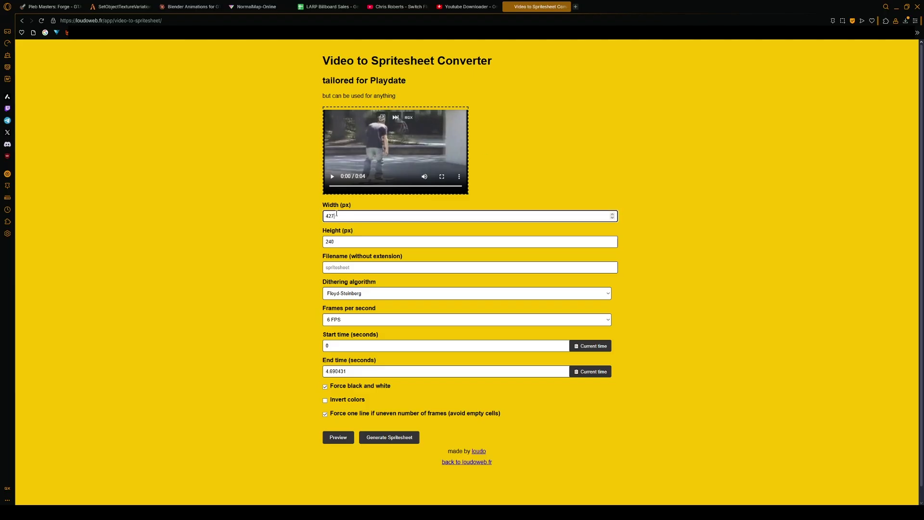
{"action": "type", "text": "1920"}
{"action": "left_click", "coordinate": [337, 293]}
{"action": "left_click", "coordinate": [350, 331]}
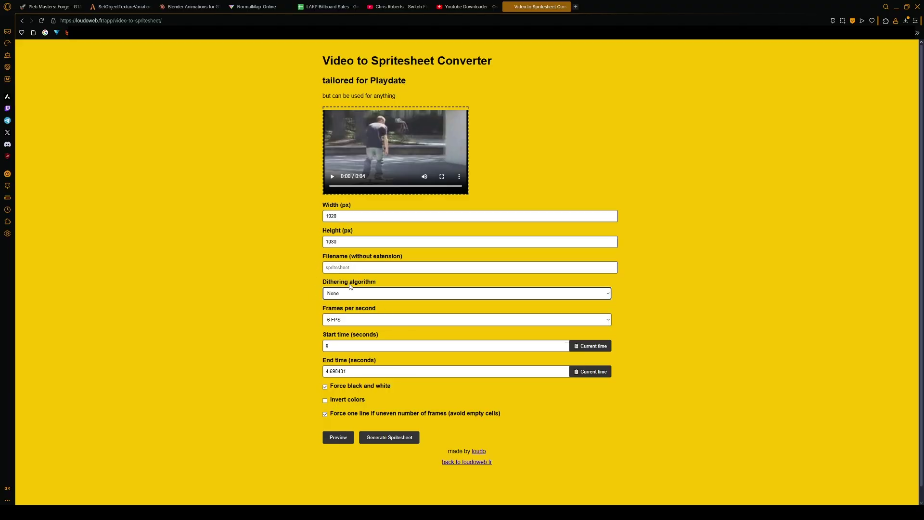
{"action": "left_click", "coordinate": [345, 321]}
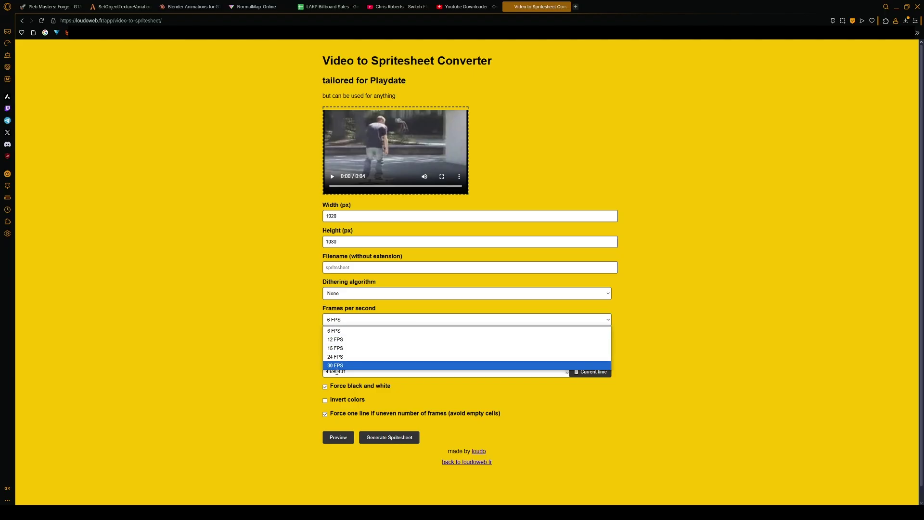
{"action": "left_click", "coordinate": [336, 367]}
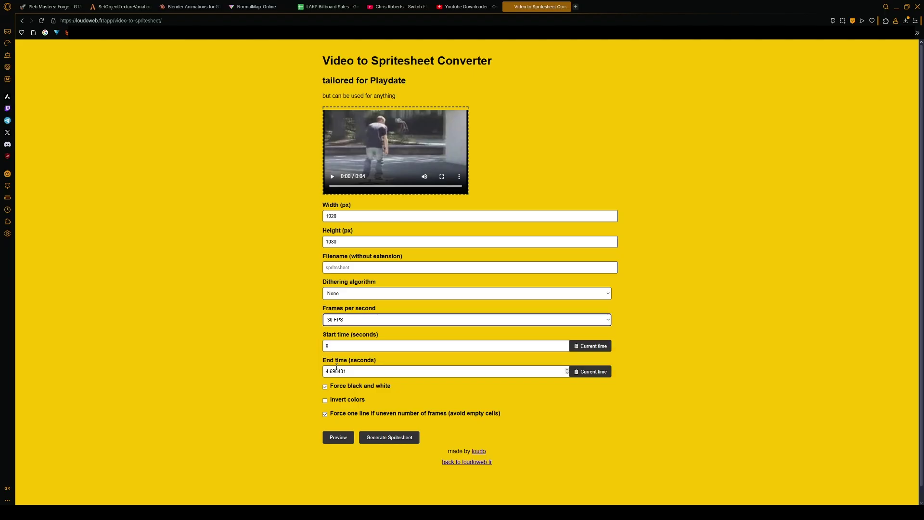
{"action": "left_click", "coordinate": [326, 387]}
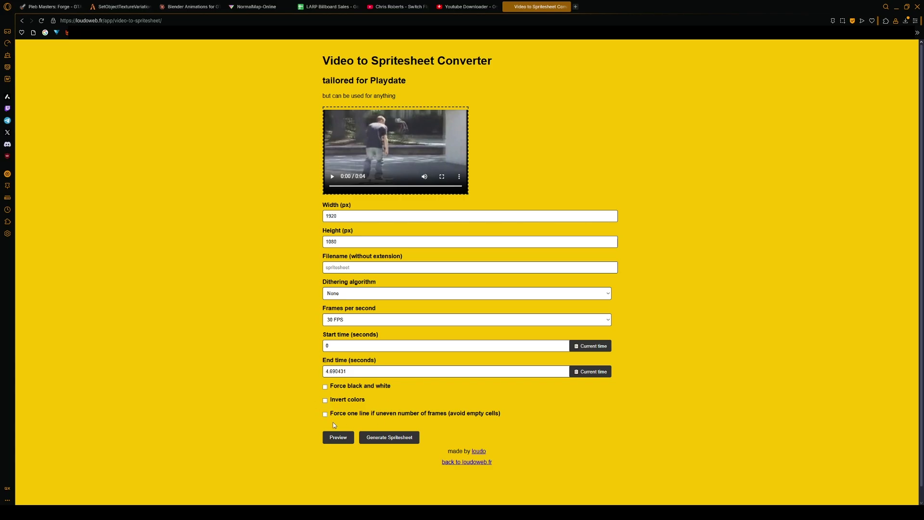
- Preview and generate the 427×240 spritesheet (13.07 MB), then open the downloads list
{"action": "left_click", "coordinate": [339, 439]}
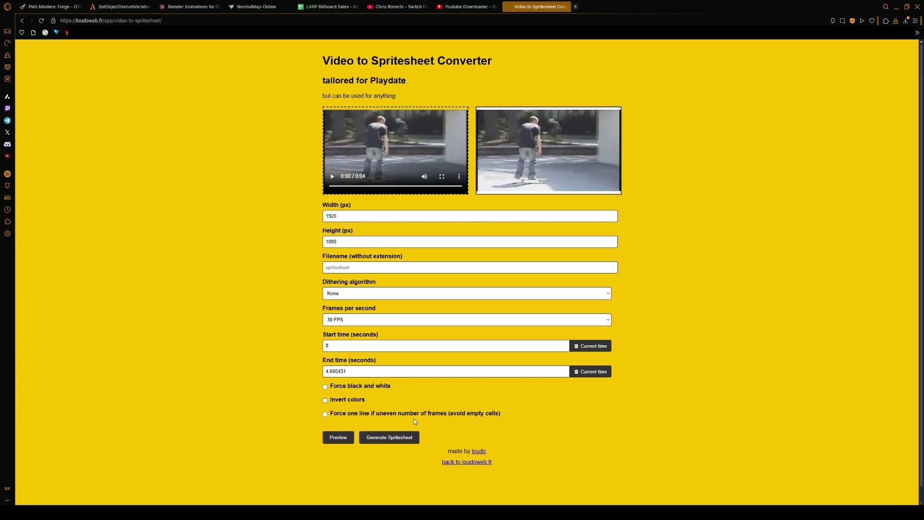
{"action": "left_click", "coordinate": [387, 437]}
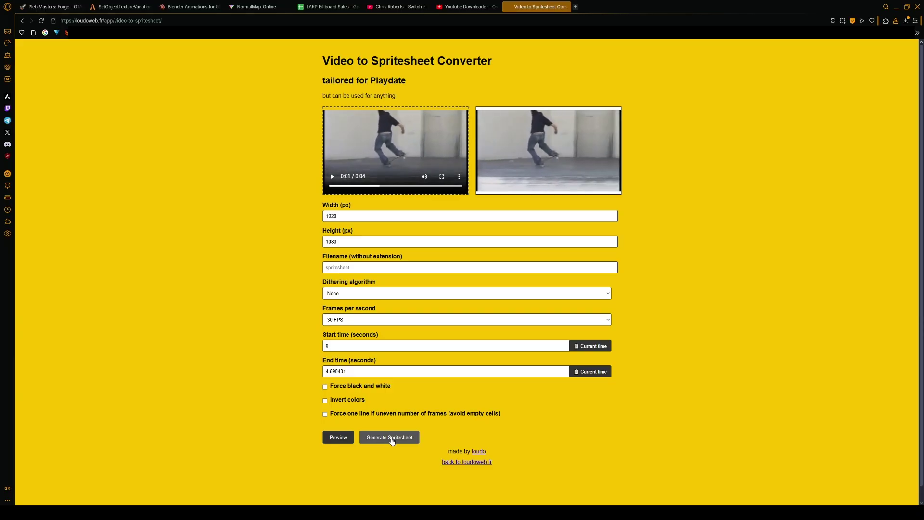
{"action": "left_click_drag", "start_coordinate": [501, 435], "coordinate": [424, 436]}
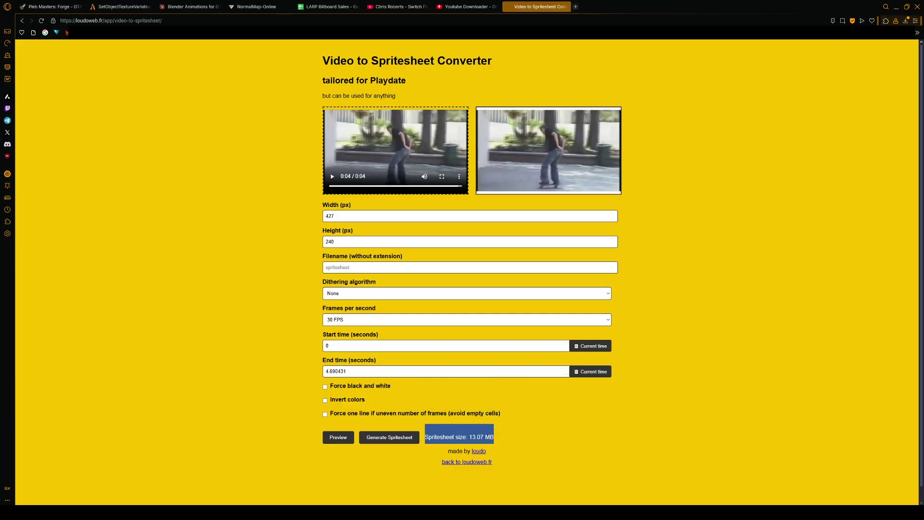
{"action": "left_click", "coordinate": [905, 21]}
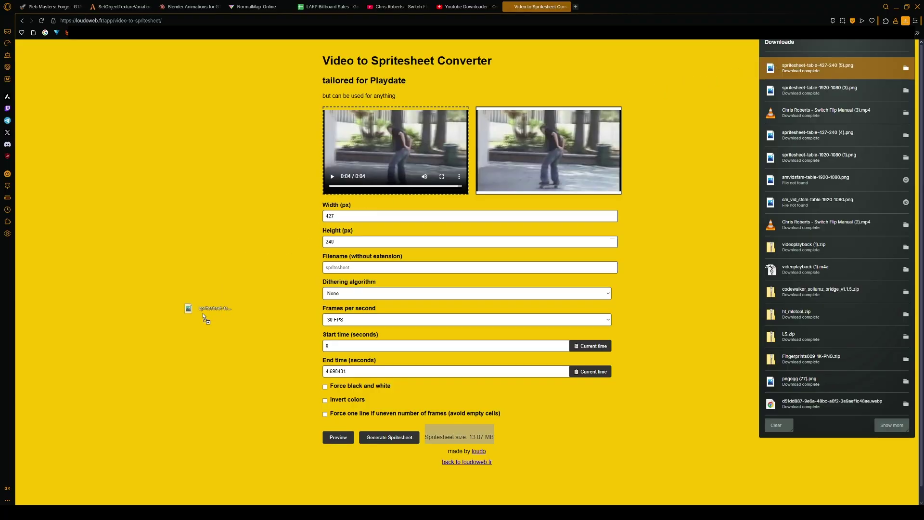
- Place the spritesheet PNG on the canvas, moved to the top and squashed to fit
{"action": "left_click_drag", "start_coordinate": [817, 68], "coordinate": [460, 202]}
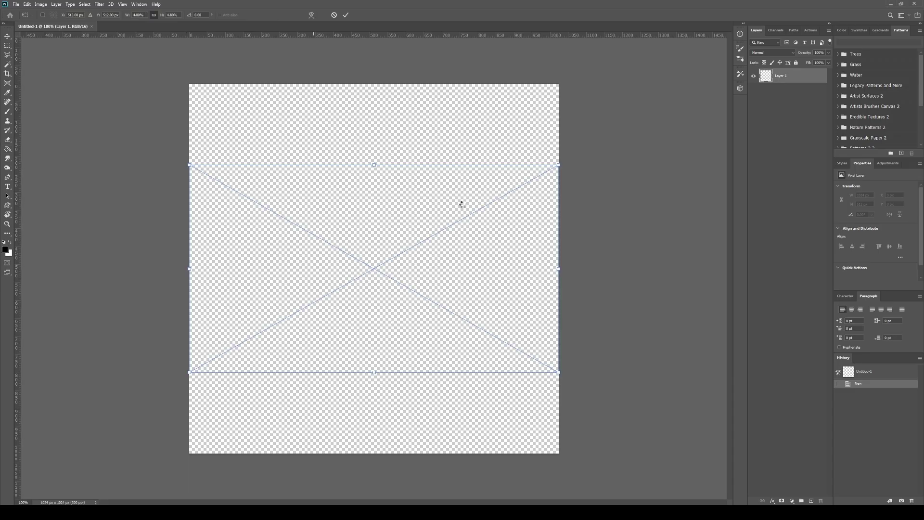
{"action": "left_click_drag", "start_coordinate": [392, 272], "coordinate": [392, 188]}
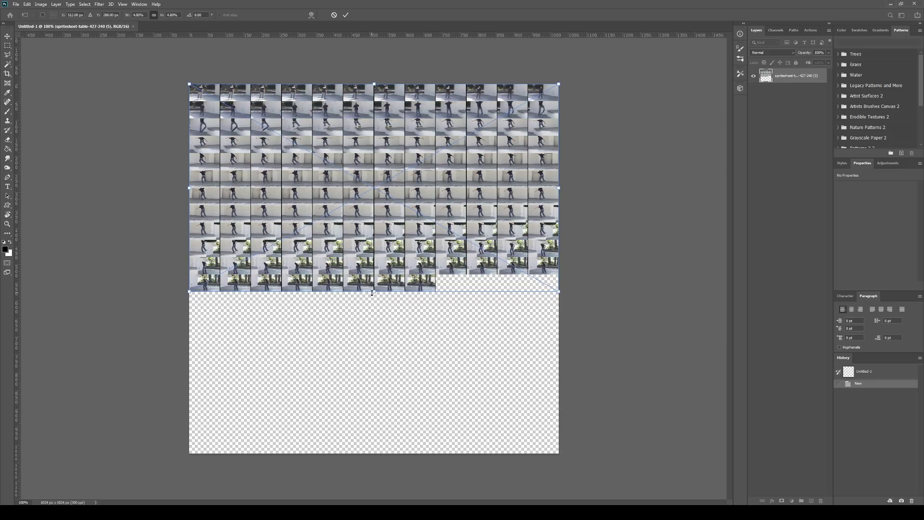
{"action": "left_click_drag", "start_coordinate": [373, 292], "coordinate": [370, 272]}
{"action": "key", "text": "Return"}
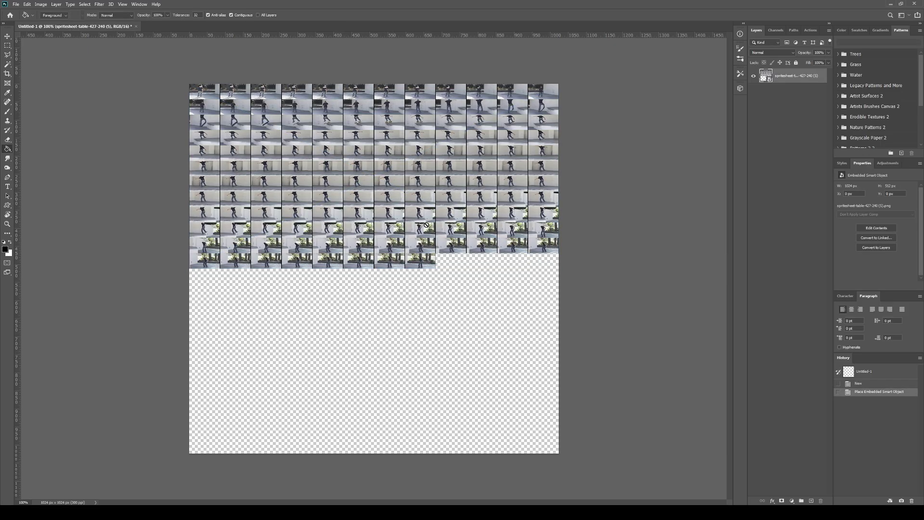
- Crop the canvas to 1024×512 and add a black-filled layer beneath the spritesheet
{"action": "key", "text": "c"}
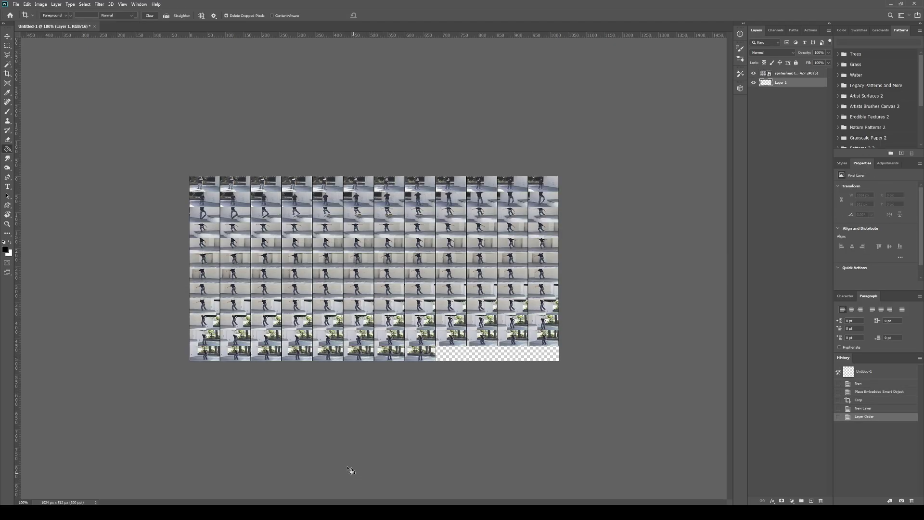
{"action": "key", "text": "g"}
{"action": "key", "text": "ctrl+shift+alt+n"}
{"action": "key", "text": "ctrl+bracketleft"}
{"action": "left_click", "coordinate": [474, 288]}
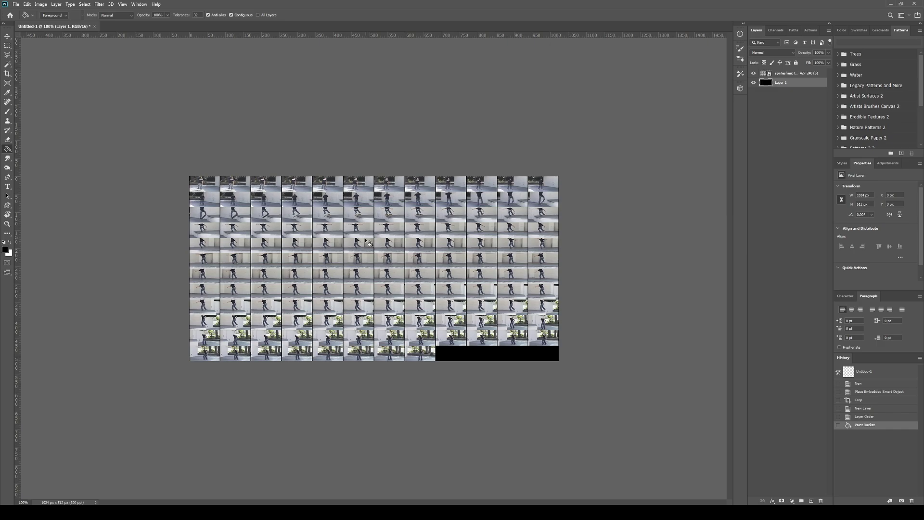
- Save the image as sm_vid_sfsm.dds with BC1 compression
{"action": "key", "text": "ctrl+shift+s"}
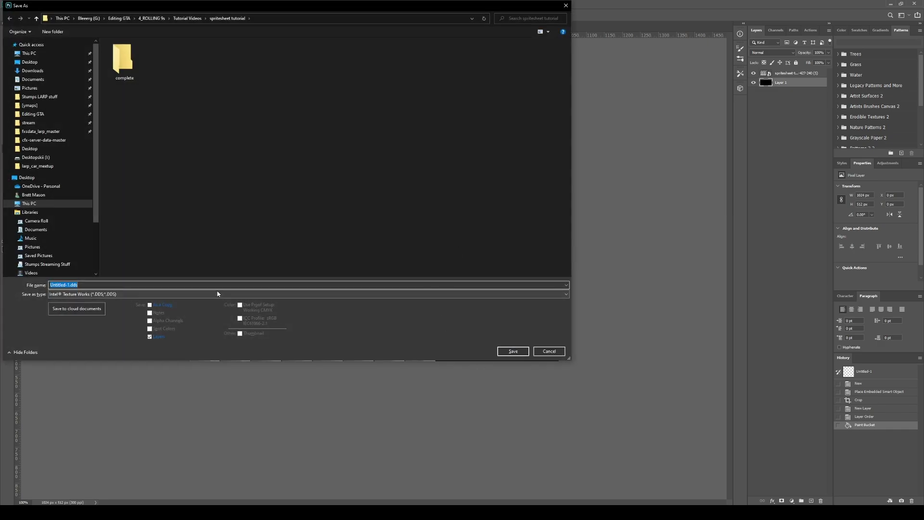
{"action": "key", "text": "Return"}
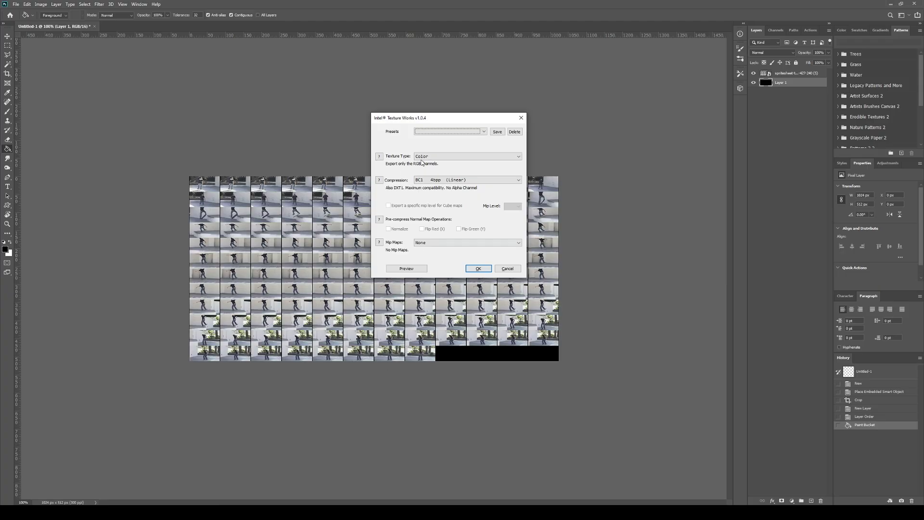
{"action": "left_click", "coordinate": [478, 268]}
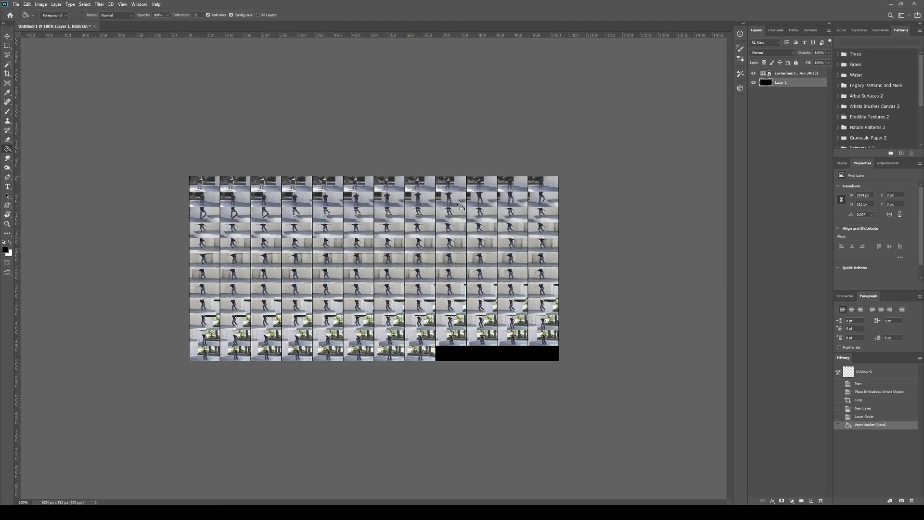
{"action": "left_click", "coordinate": [890, 4]}
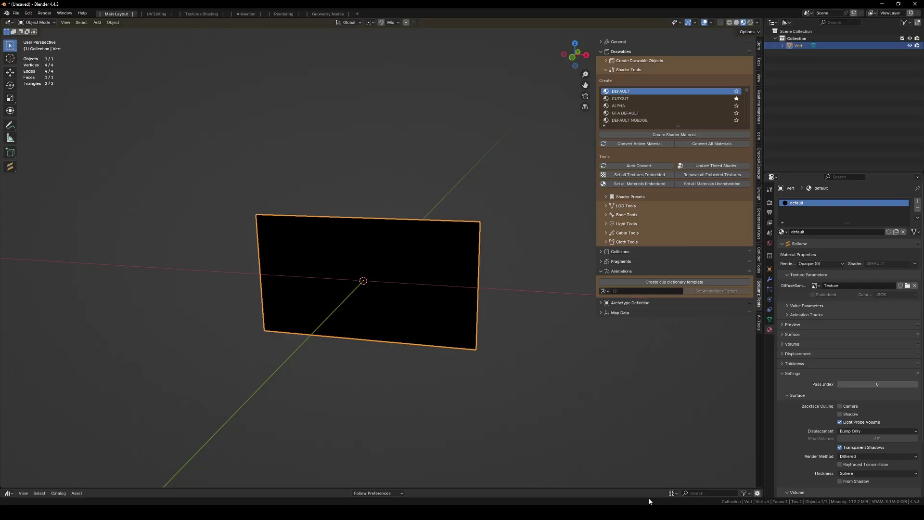
- Load sm_vid_sfsm.dds from the spritesheet tutorial folder as the DiffuseSampler texture
{"action": "key", "text": "alt+Tab"}
{"action": "left_click", "coordinate": [907, 286]}
{"action": "double_click", "coordinate": [528, 231]}
{"action": "left_click", "coordinate": [372, 145]}
{"action": "double_click", "coordinate": [372, 145]}
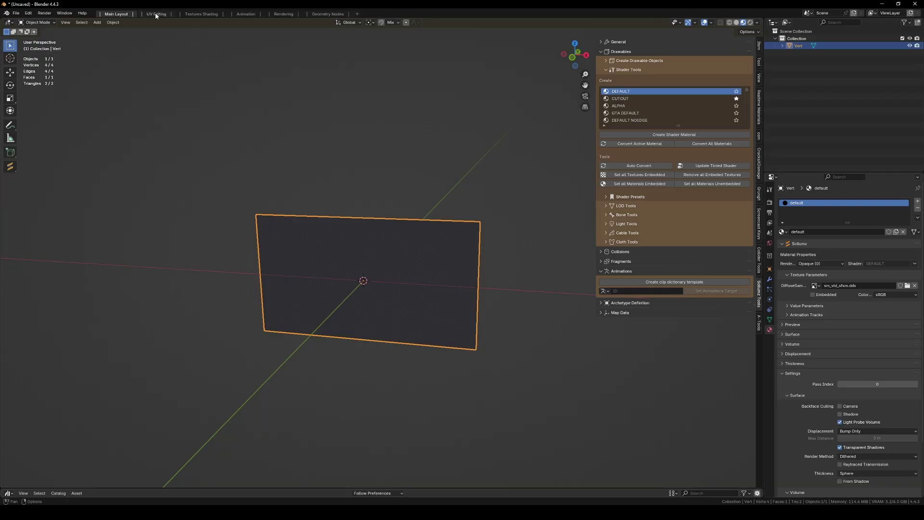
- Unwrap the plane's face with Cube Projection in Edit Mode
{"action": "key", "text": "Tab"}
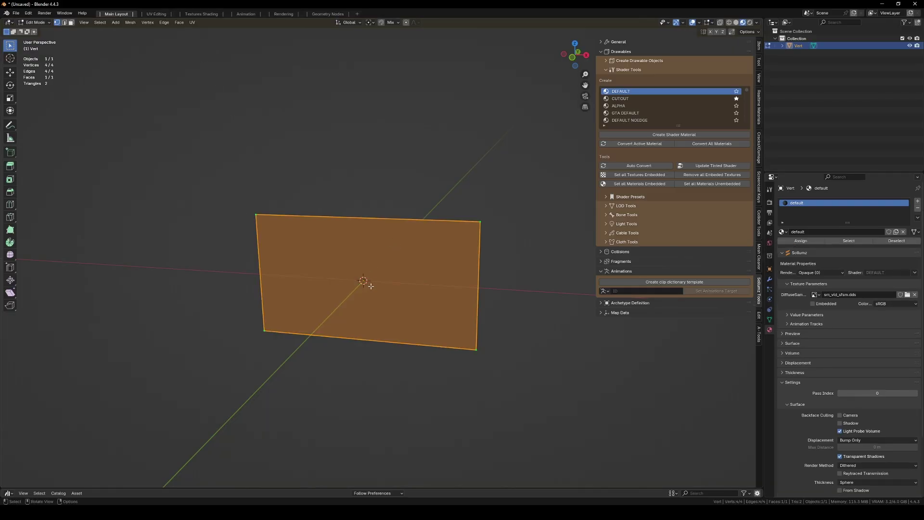
{"action": "mouse_move", "coordinate": [371, 287]}
{"action": "middle_mouse_down"}
{"action": "mouse_move", "coordinate": [375, 305]}
{"action": "mouse_move", "coordinate": [380, 295]}
{"action": "middle_mouse_up"}
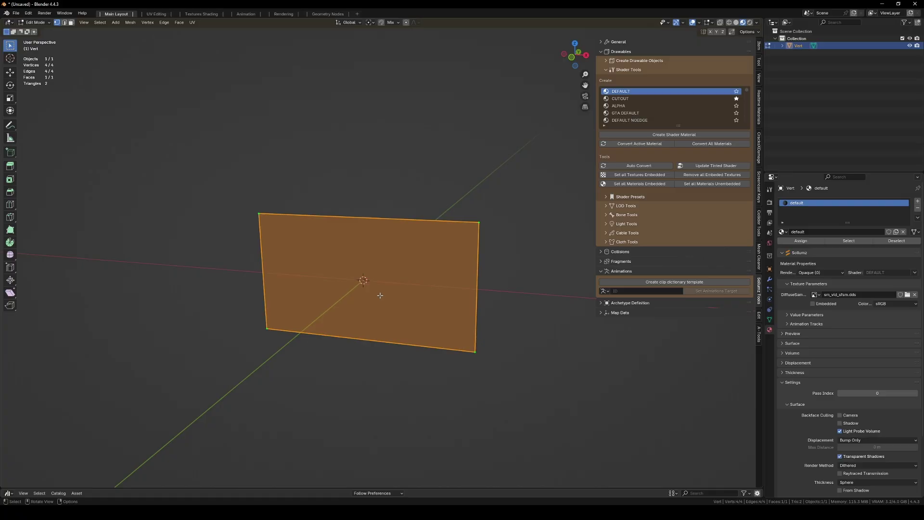
{"action": "key", "text": "u"}
{"action": "left_click", "coordinate": [356, 345]}
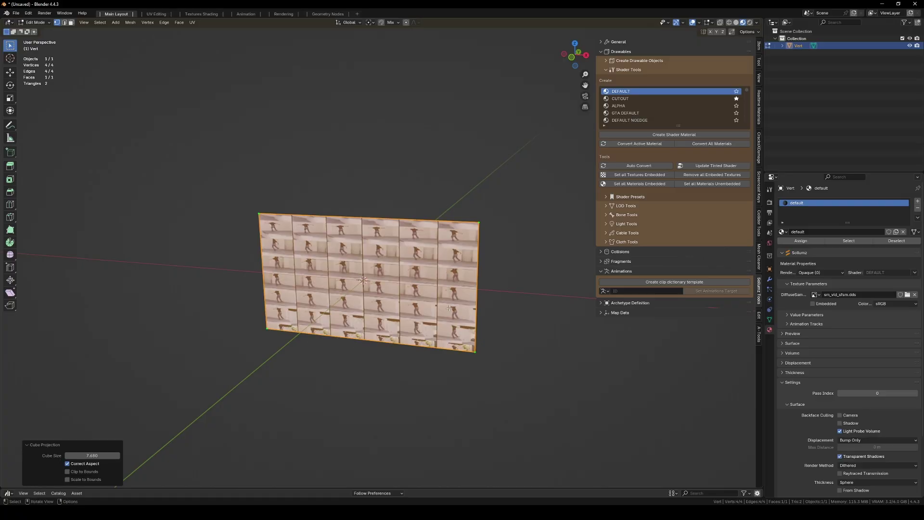
- In the UV Editing workspace, reset the face's UVs so they cover the whole atlas
{"action": "left_click", "coordinate": [157, 13]}
{"action": "scroll", "coordinate": [218, 266], "scroll_direction": "down", "scroll_amount": 4}
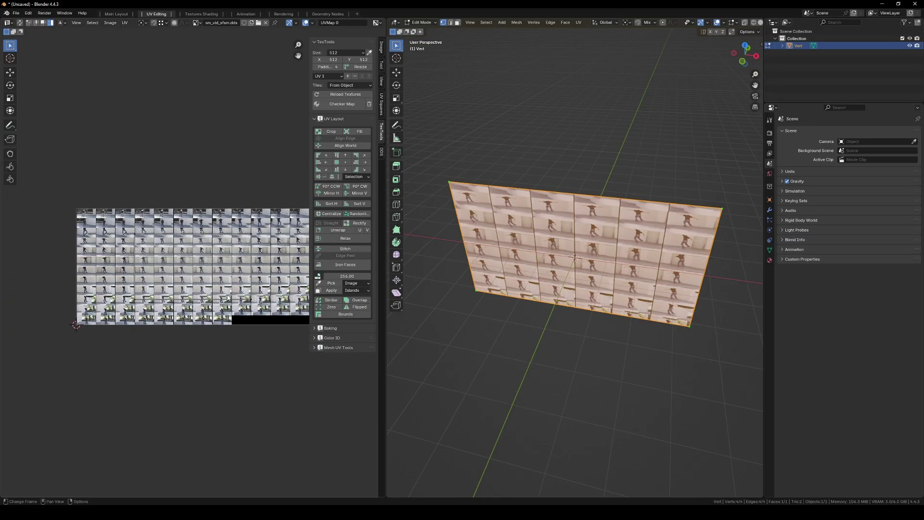
{"action": "key", "text": "n"}
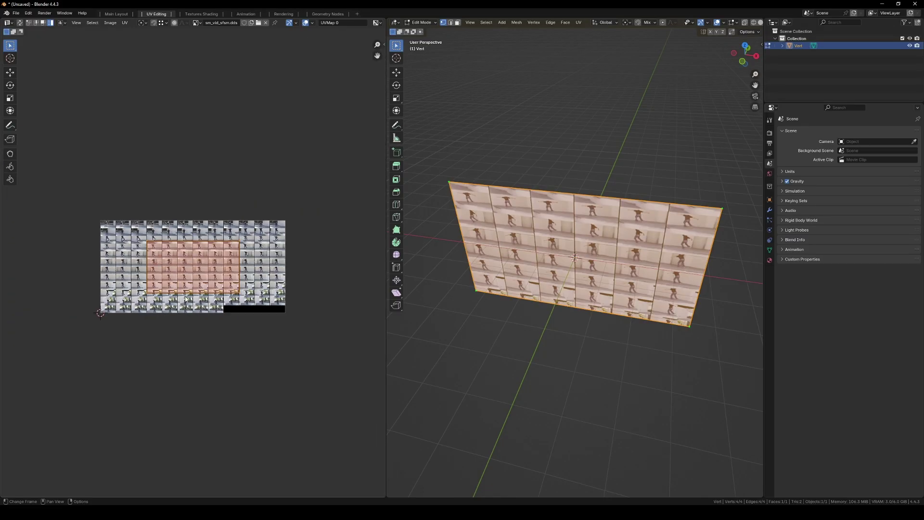
{"action": "middle_click_drag", "start_coordinate": [185, 299], "coordinate": [205, 314]}
{"action": "scroll", "coordinate": [192, 270], "scroll_direction": "up", "scroll_amount": 3}
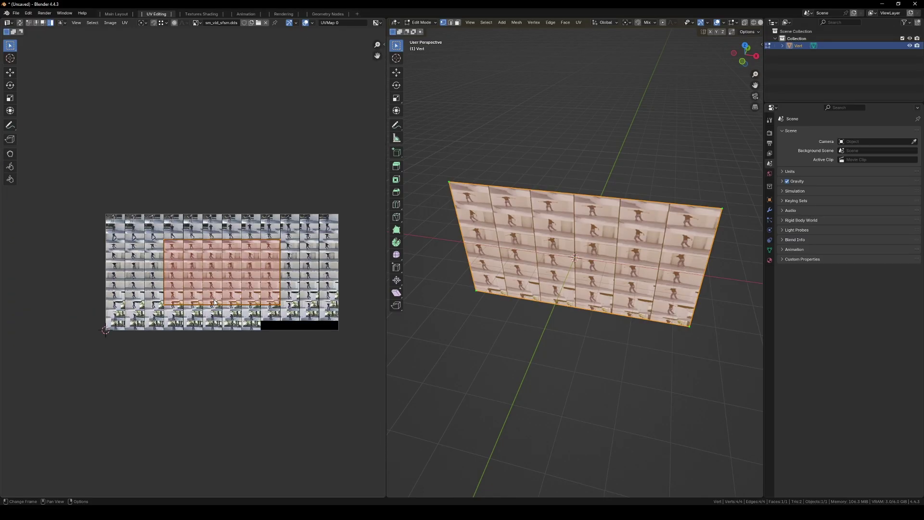
{"action": "left_click", "coordinate": [128, 25]}
{"action": "left_click", "coordinate": [145, 228]}
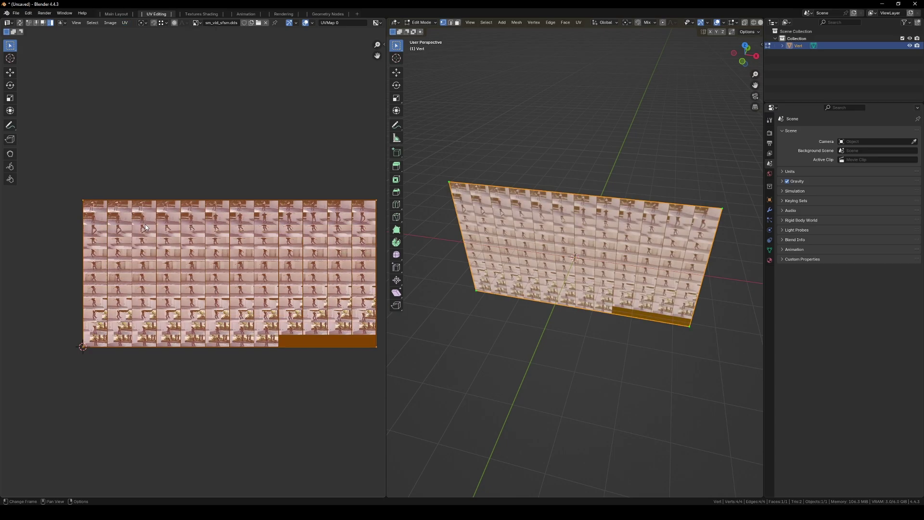
- Check the textured plane and go back to the Main Layout workspace
{"action": "left_click", "coordinate": [125, 24]}
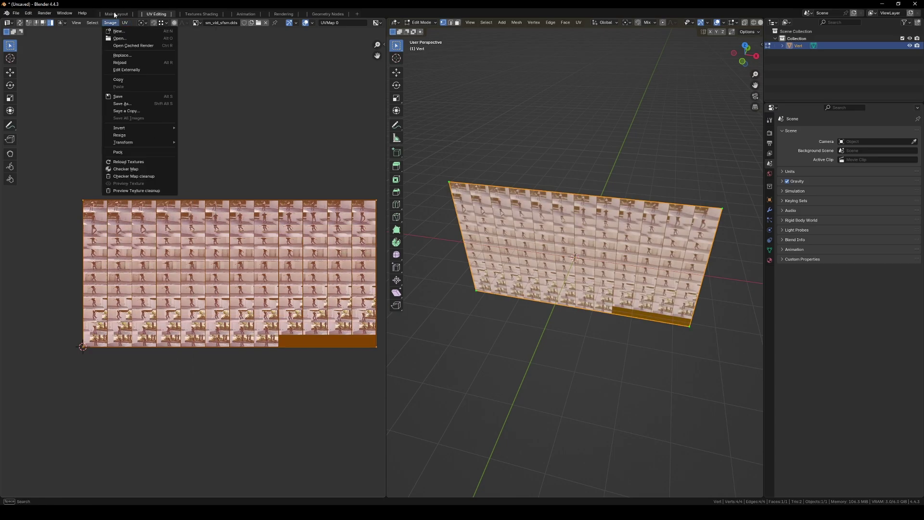
{"action": "scroll", "coordinate": [262, 231], "scroll_direction": "down", "scroll_amount": 3, "text": "ctrl"}
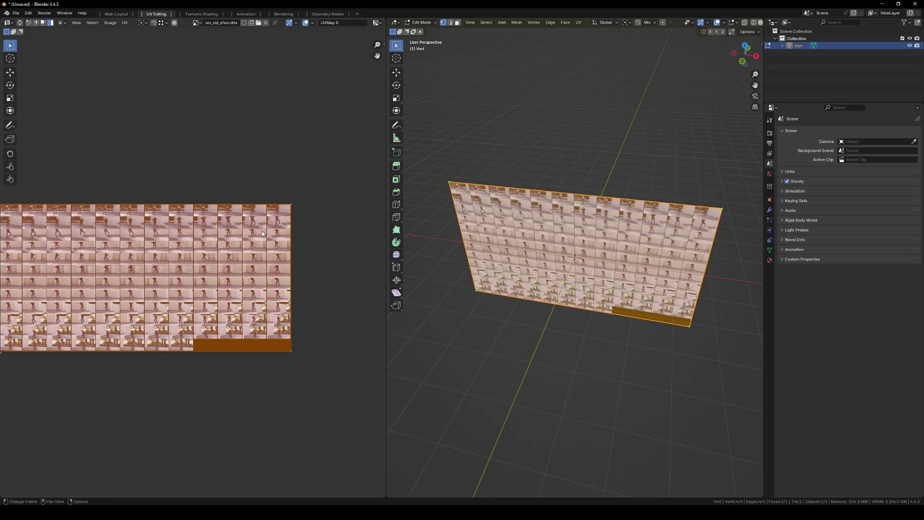
{"action": "scroll", "coordinate": [290, 208], "scroll_direction": "up", "scroll_amount": 4}
{"action": "scroll", "coordinate": [290, 210], "scroll_direction": "down", "scroll_amount": 4}
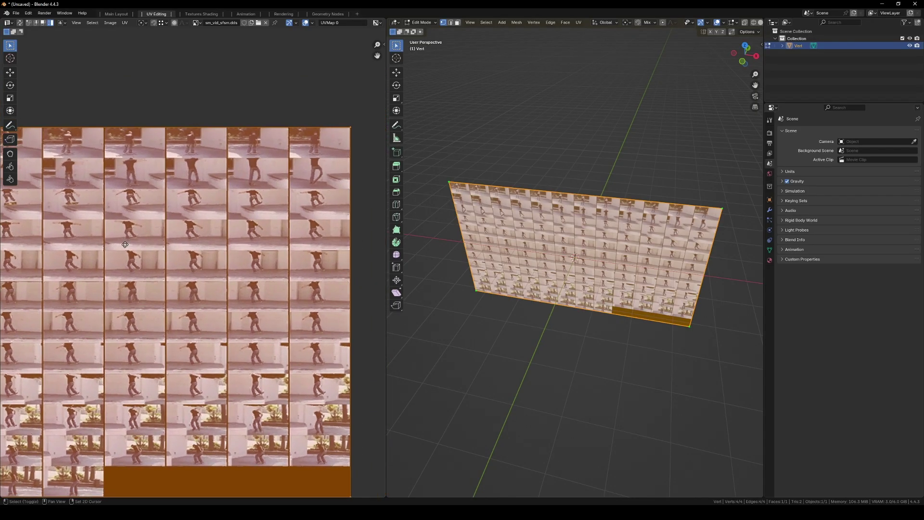
{"action": "middle_click_drag", "start_coordinate": [408, 279], "coordinate": [447, 275]}
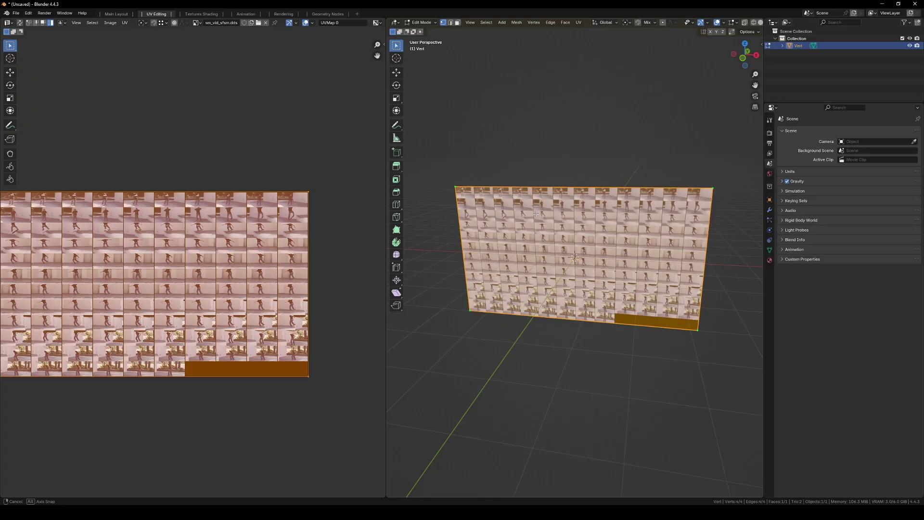
{"action": "left_click", "coordinate": [110, 14]}
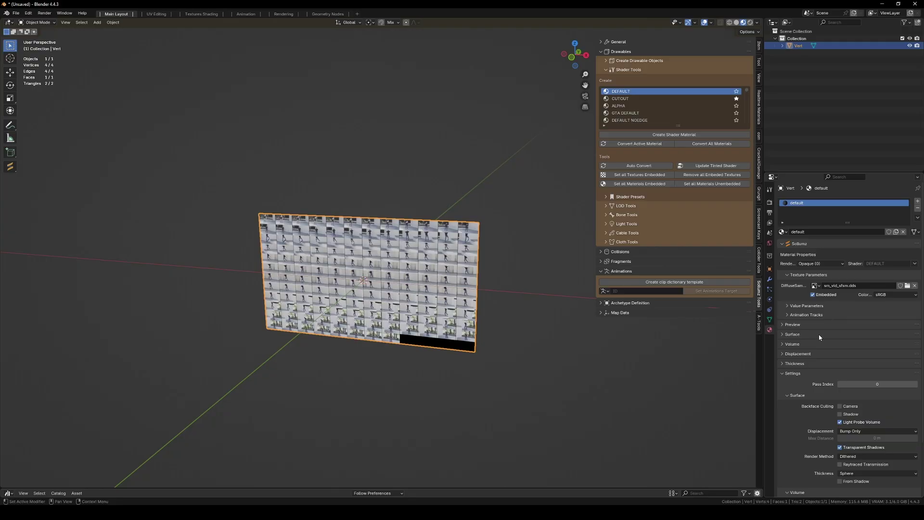
- Expand Animation Tracks in the Sollumz material panel and start Create Sprite Sheet UV Animation
{"action": "left_click", "coordinate": [805, 315]}
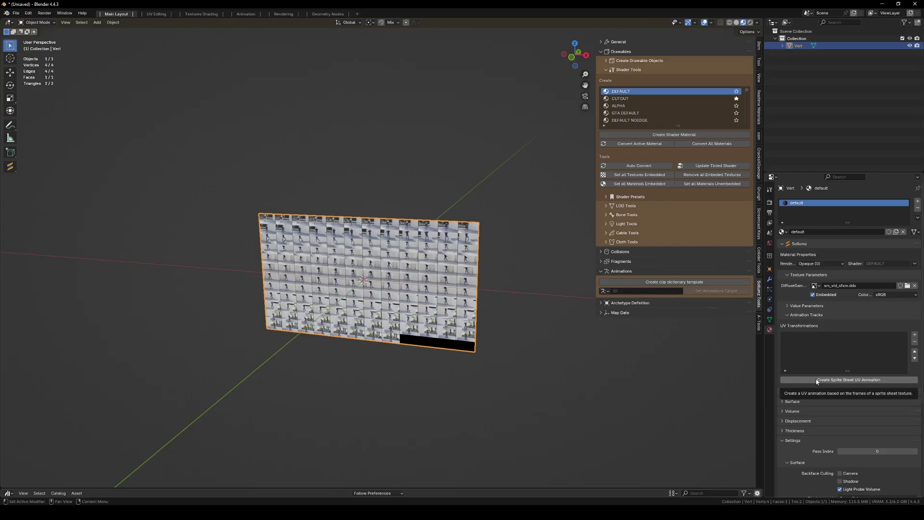
{"action": "left_click_drag", "start_coordinate": [764, 362], "coordinate": [640, 360]}
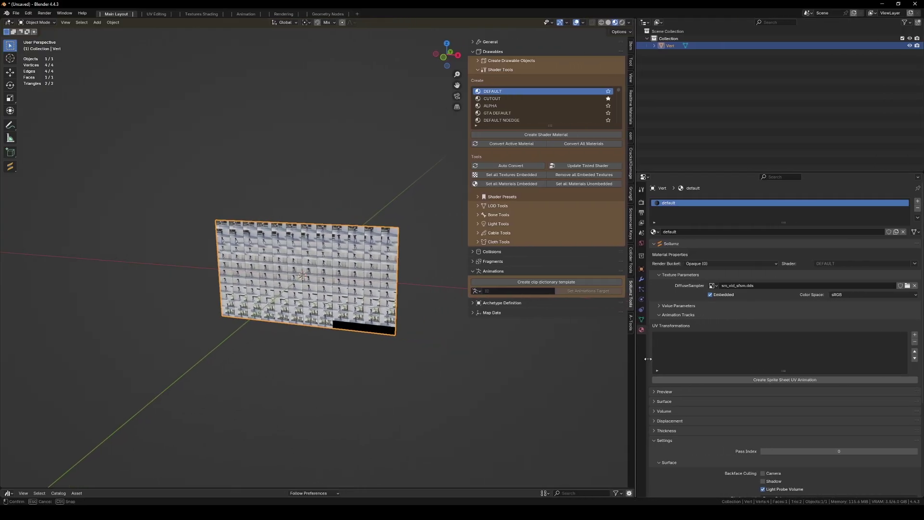
{"action": "left_click", "coordinate": [777, 379]}
{"action": "left_click_drag", "start_coordinate": [758, 368], "coordinate": [401, 302]}
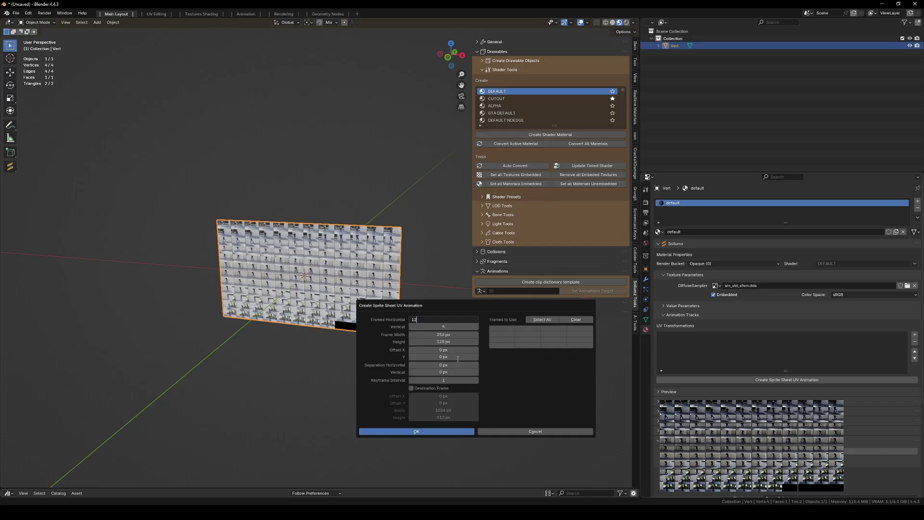
- Create a 12×12 sprite sheet UV animation using all frames except the last four empty ones
{"action": "key", "text": "Tab"}
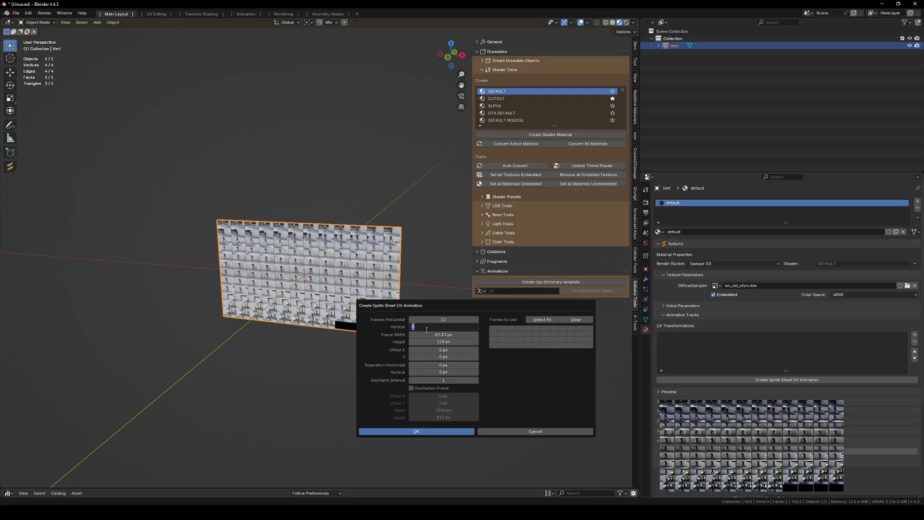
{"action": "key", "text": "Return"}
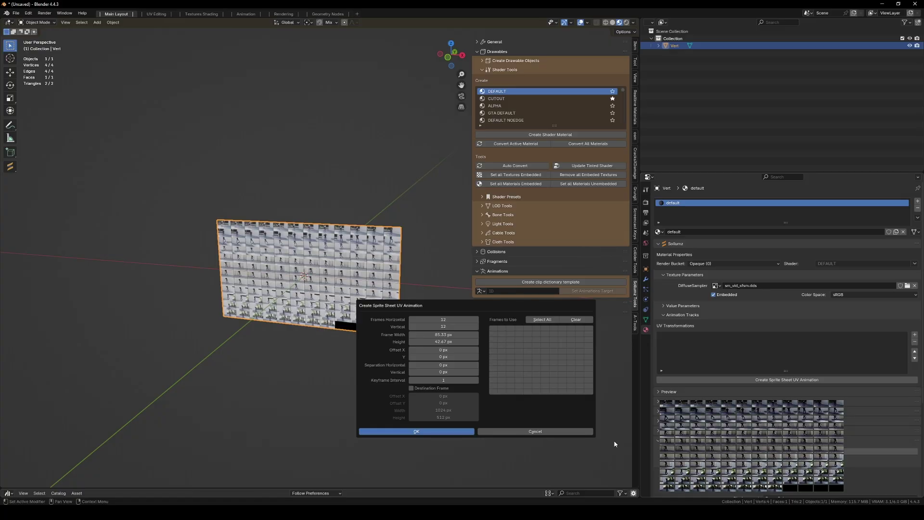
{"action": "left_click", "coordinate": [541, 319]}
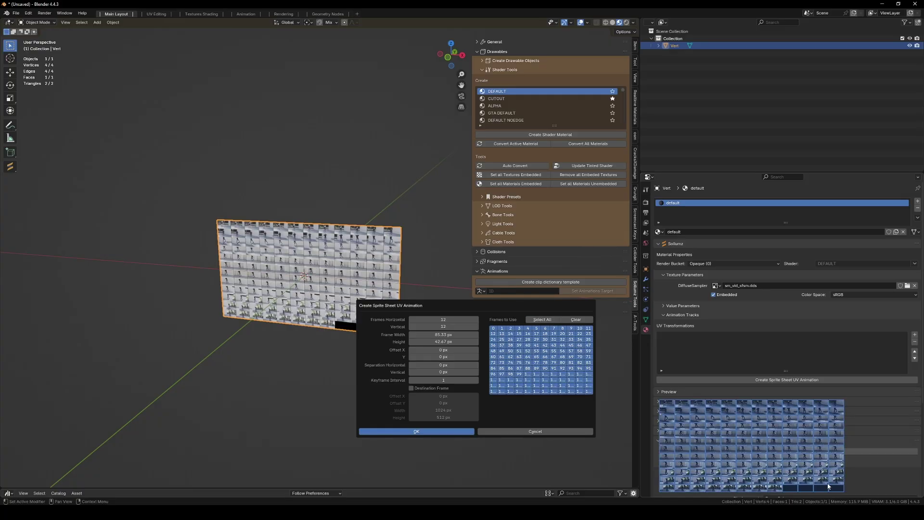
{"action": "left_click_drag", "start_coordinate": [588, 394], "coordinate": [562, 391]}
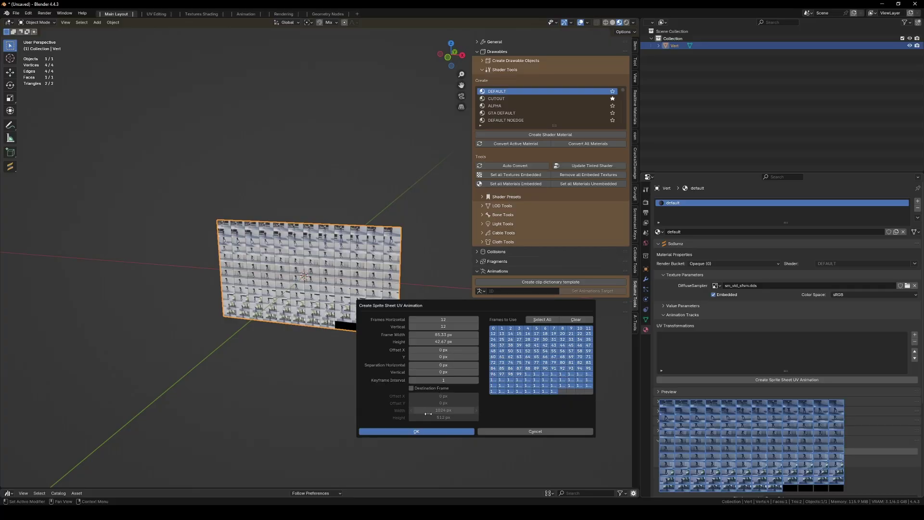
{"action": "left_click", "coordinate": [424, 434]}
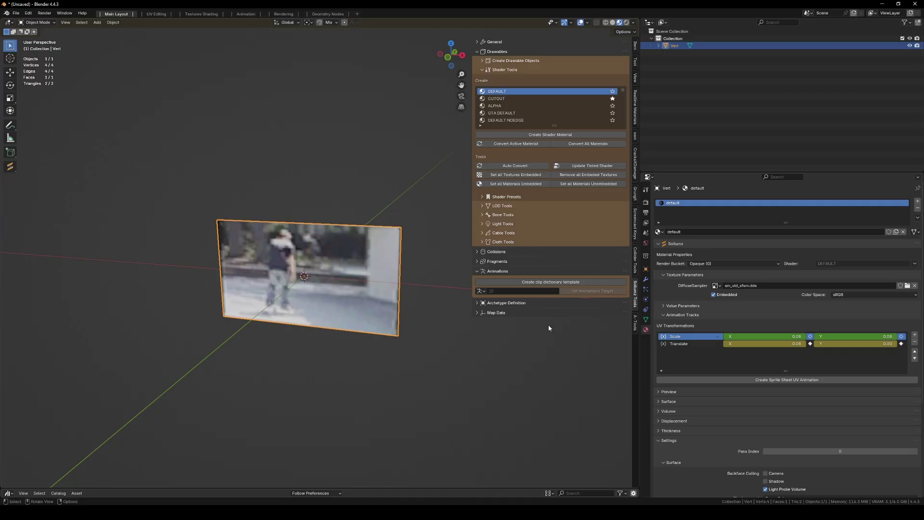
- Play the animation twice to confirm the plane cycles through the skateboard clip's frames
{"action": "middle_click_drag", "start_coordinate": [549, 327], "coordinate": [284, 355]}
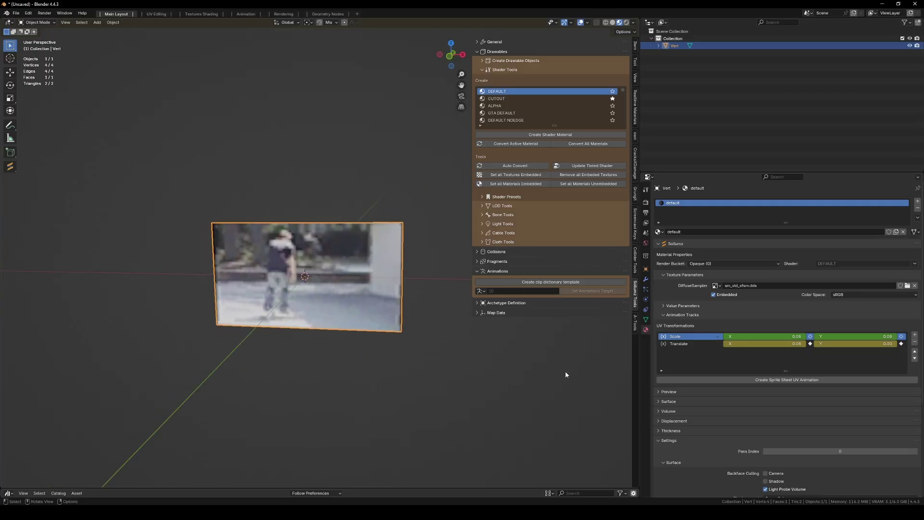
{"action": "key", "text": "space"}
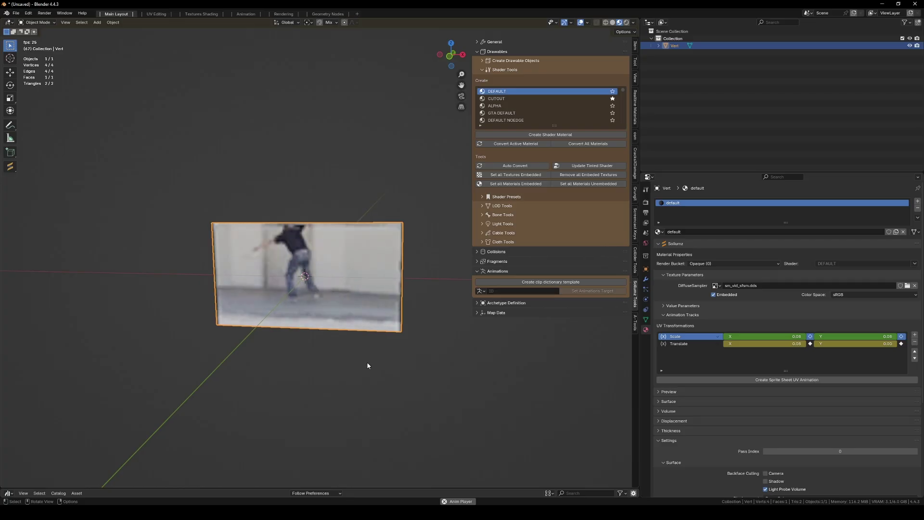
{"action": "key", "text": "space"}
{"action": "left_click", "coordinate": [460, 367]}
{"action": "key", "text": "space"}
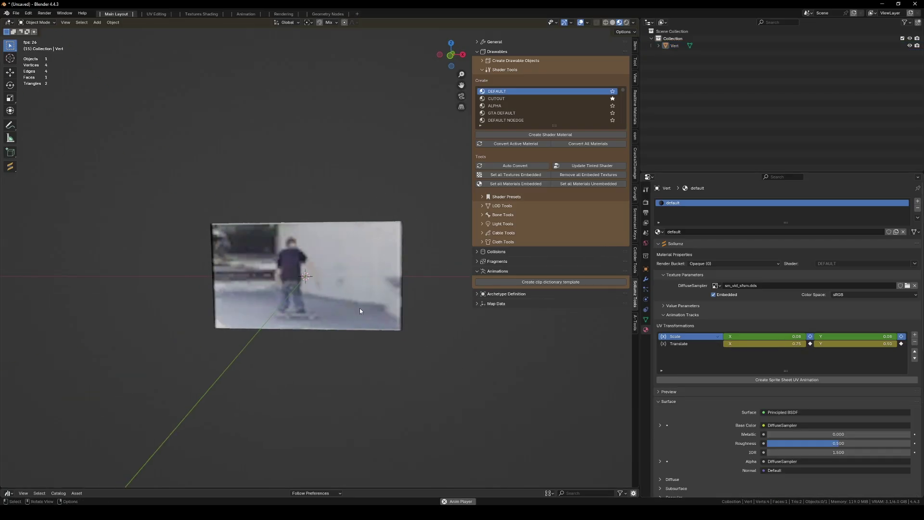
{"action": "key", "text": "space"}
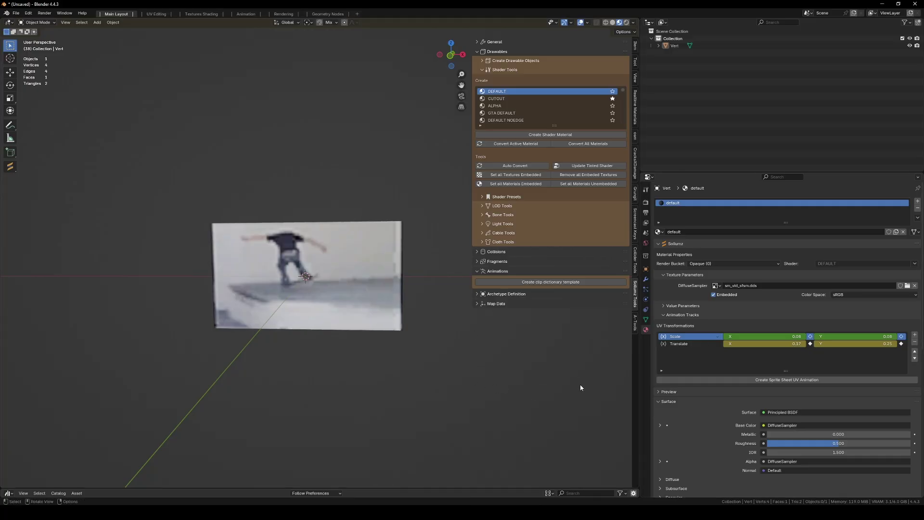
{"action": "double_click", "coordinate": [674, 45]}
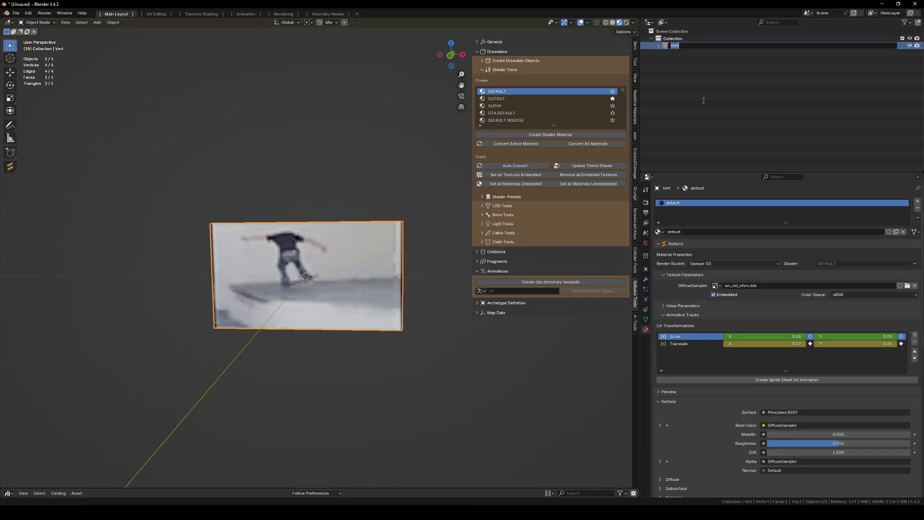
- Rename the plane sm_sfsm_vid and convert it into a Sollumz Drawable
{"action": "type", "text": "sm_sfsm_vid"}
{"action": "key", "text": "Return"}
{"action": "key", "text": "shift+v"}
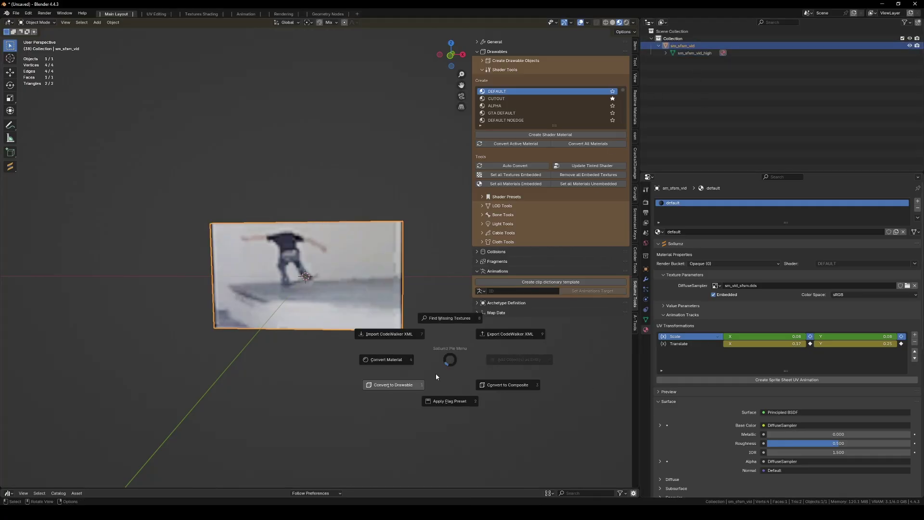
{"action": "left_click", "coordinate": [411, 390]}
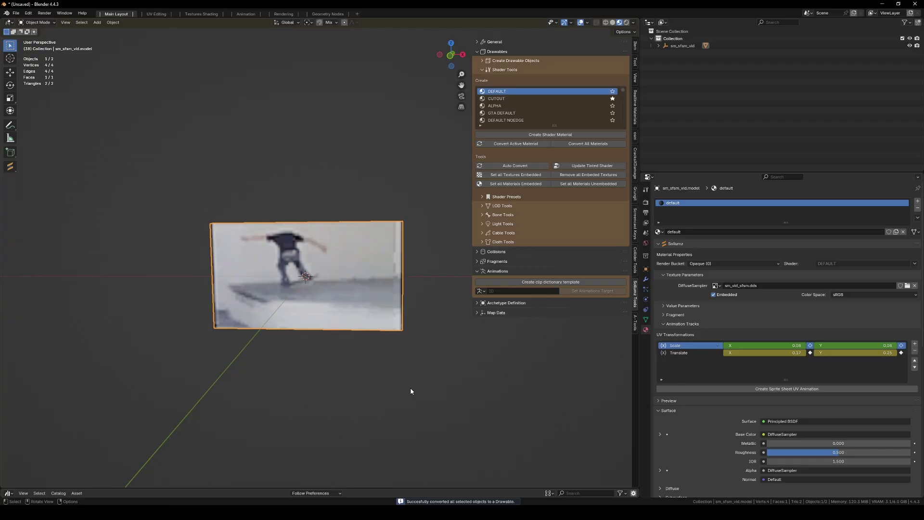
- Export the sm_sfsm_vid drawable as CodeWalker XML
{"action": "left_click", "coordinate": [686, 47]}
{"action": "key", "text": "shift+v"}
{"action": "left_click", "coordinate": [514, 350]}
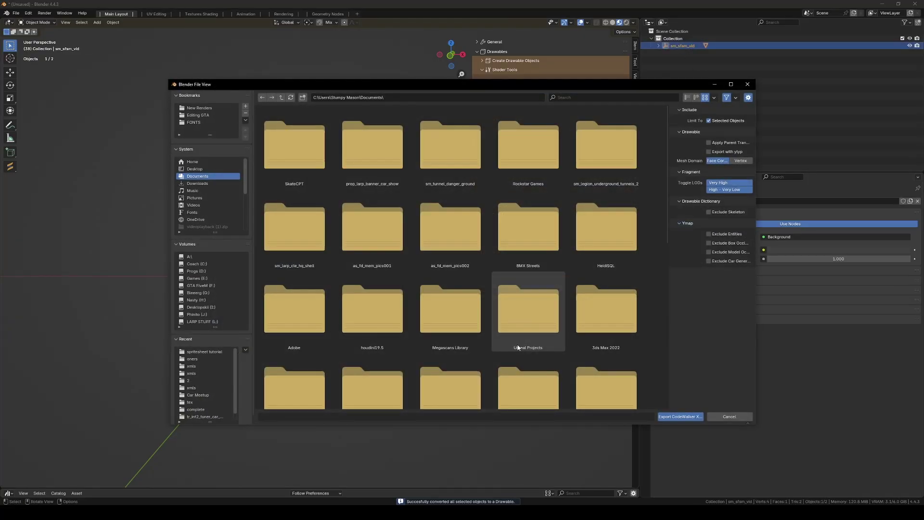
{"action": "left_click", "coordinate": [665, 414]}
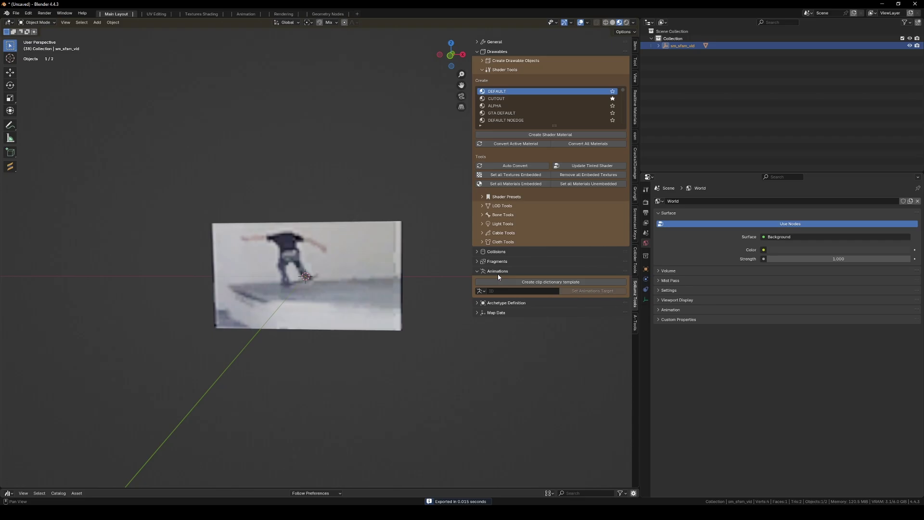
- Create a clip dictionary template targeting the default material
{"action": "left_click", "coordinate": [594, 283]}
{"action": "left_click", "coordinate": [480, 291]}
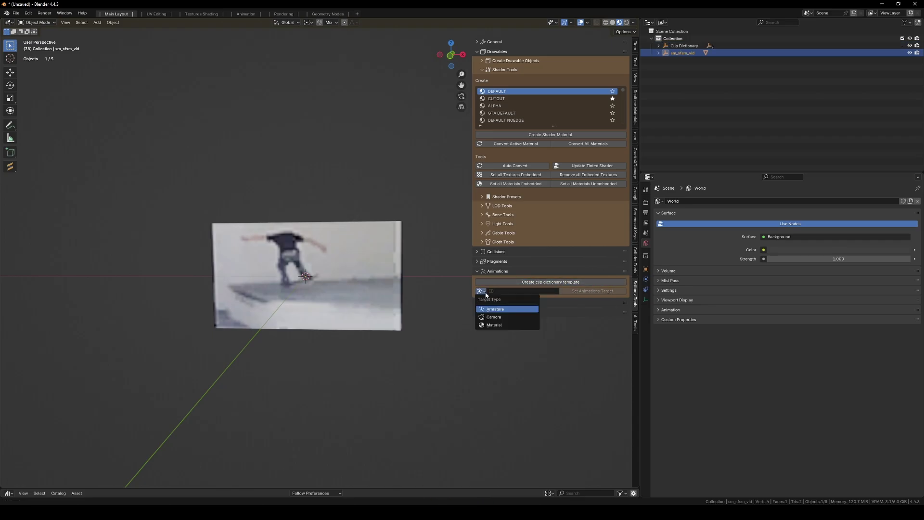
{"action": "left_click", "coordinate": [497, 323]}
{"action": "left_click", "coordinate": [515, 291]}
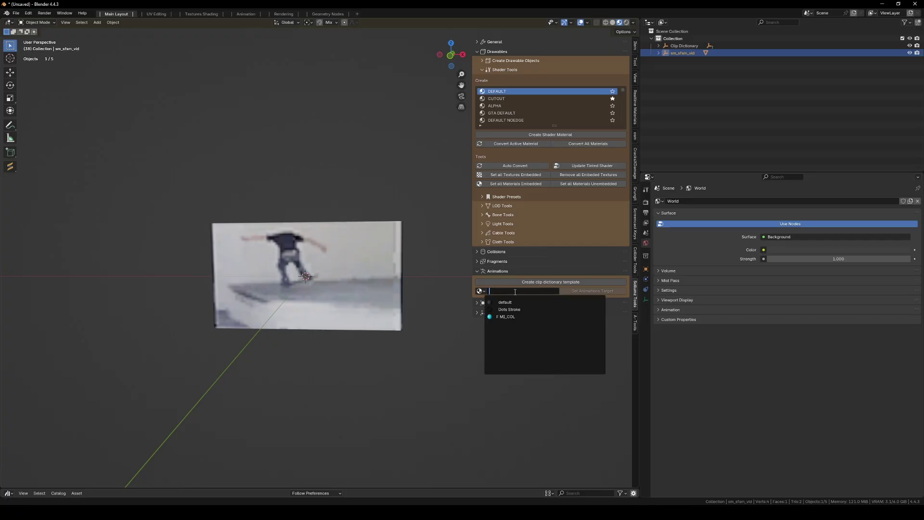
{"action": "left_click", "coordinate": [507, 302]}
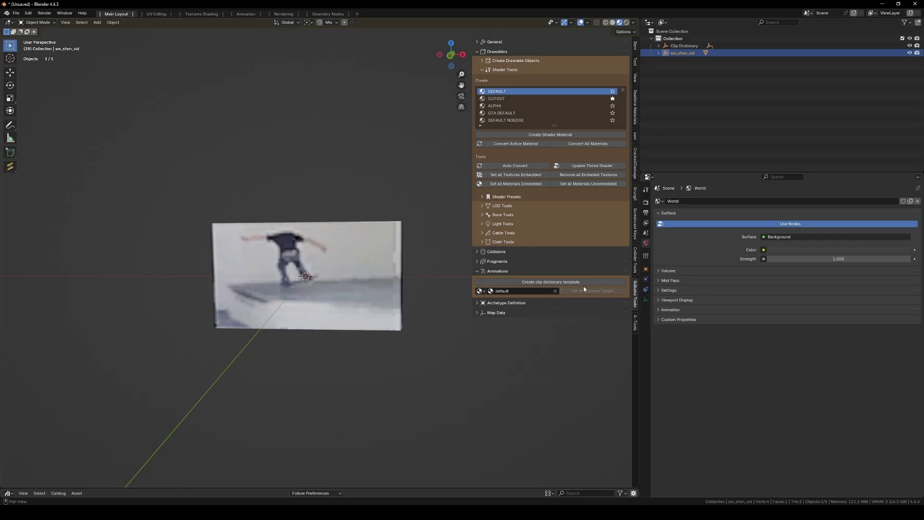
- Add a new animation and rename the clip dictionary anim@sm_sfsm_vid
{"action": "left_click", "coordinate": [658, 47]}
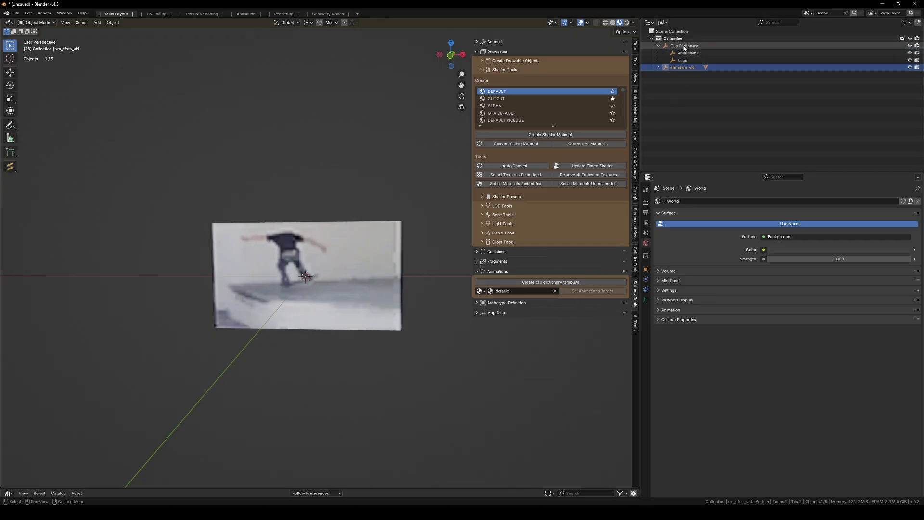
{"action": "left_click", "coordinate": [688, 53]}
{"action": "left_click", "coordinate": [534, 291]}
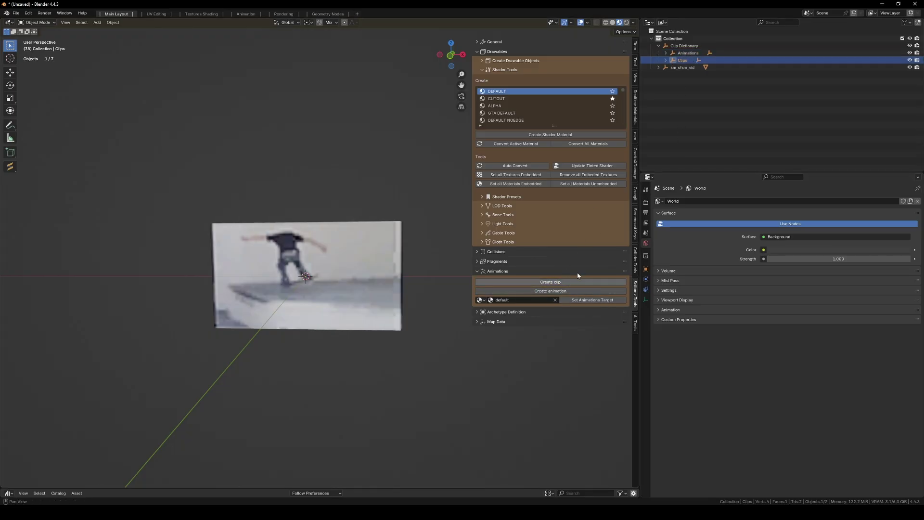
{"action": "double_click", "coordinate": [687, 47]}
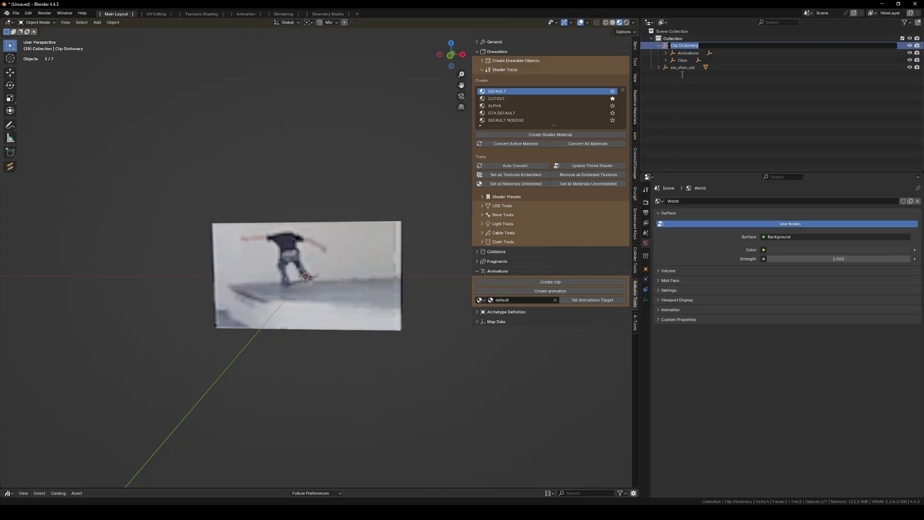
{"action": "type", "text": "sm_sfsm_vid"}
{"action": "type", "text": "anim@"}
{"action": "key", "text": "Return"}
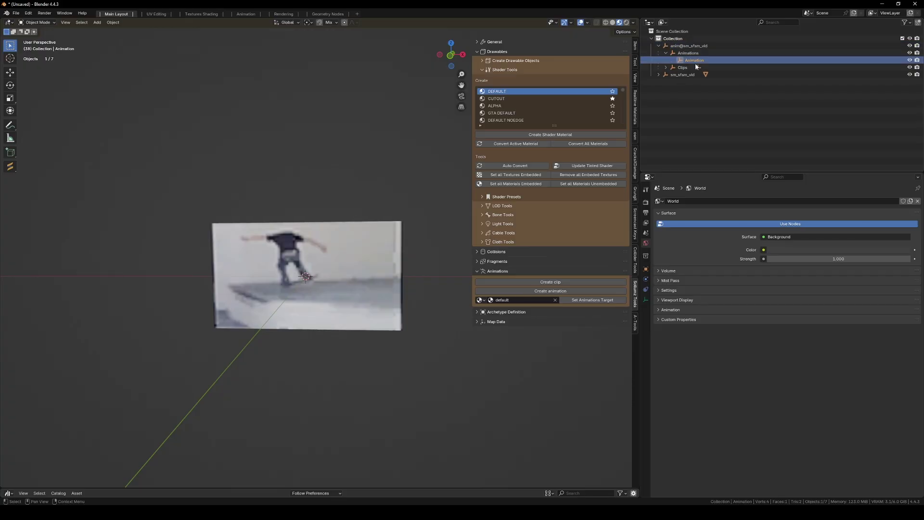
- Give the animation hash sm_sfsm_vid and action defaultAction
{"action": "left_click", "coordinate": [645, 269]}
{"action": "left_click", "coordinate": [762, 363]}
{"action": "left_click", "coordinate": [798, 384]}
{"action": "type", "text": "sm_sfsm_vid"}
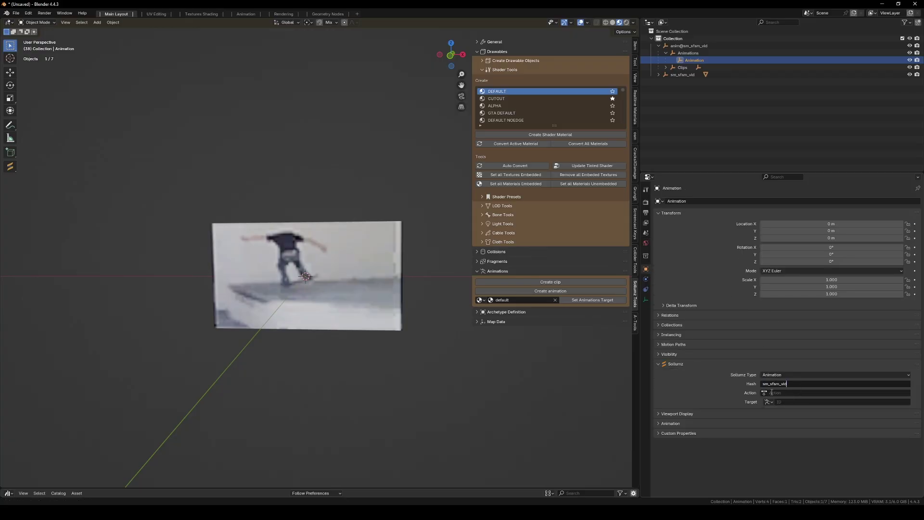
{"action": "left_click", "coordinate": [778, 393]}
{"action": "left_click", "coordinate": [778, 392]}
{"action": "left_click", "coordinate": [777, 404]}
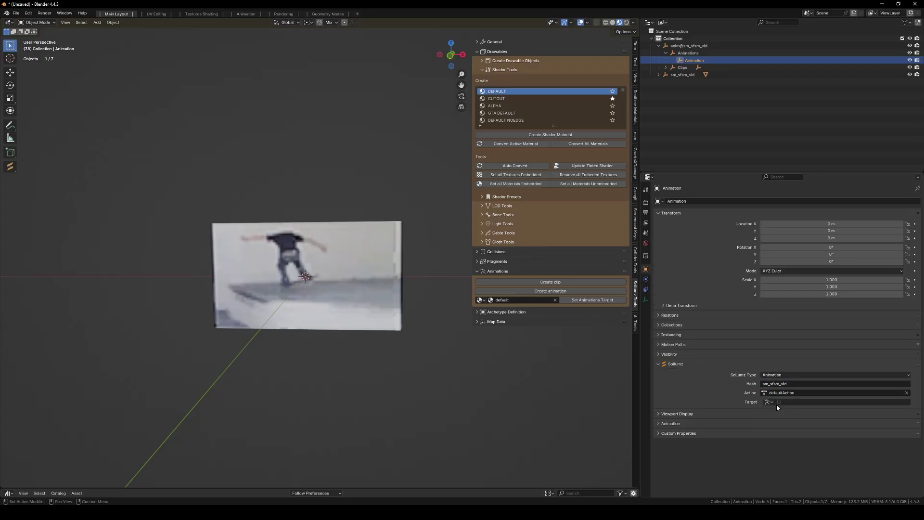
- Target the animation at the default material and set it as the animations target
{"action": "left_click", "coordinate": [800, 401]}
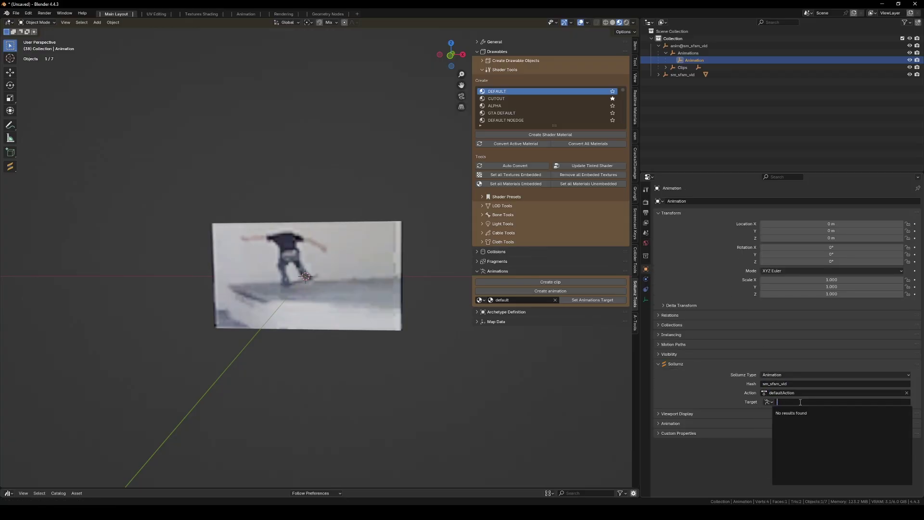
{"action": "key", "text": "Escape"}
{"action": "left_click", "coordinate": [769, 402]}
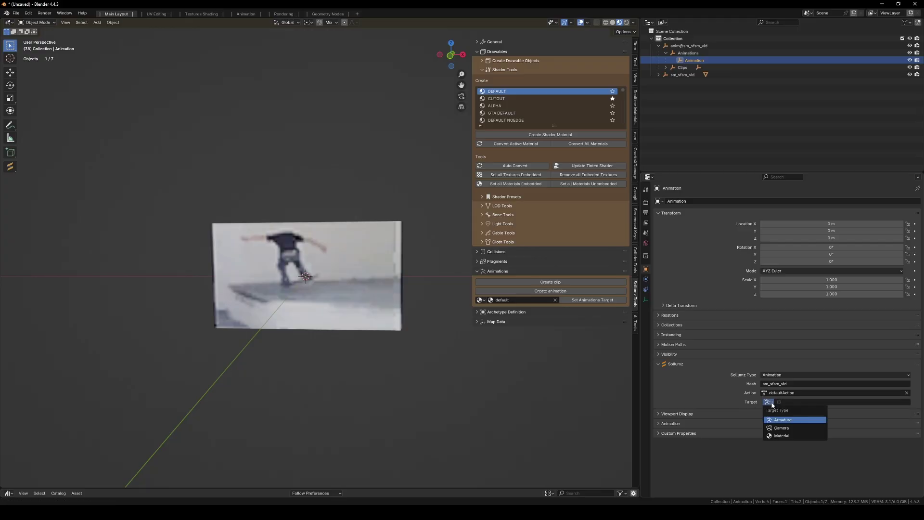
{"action": "left_click", "coordinate": [781, 435]}
{"action": "left_click", "coordinate": [789, 402]}
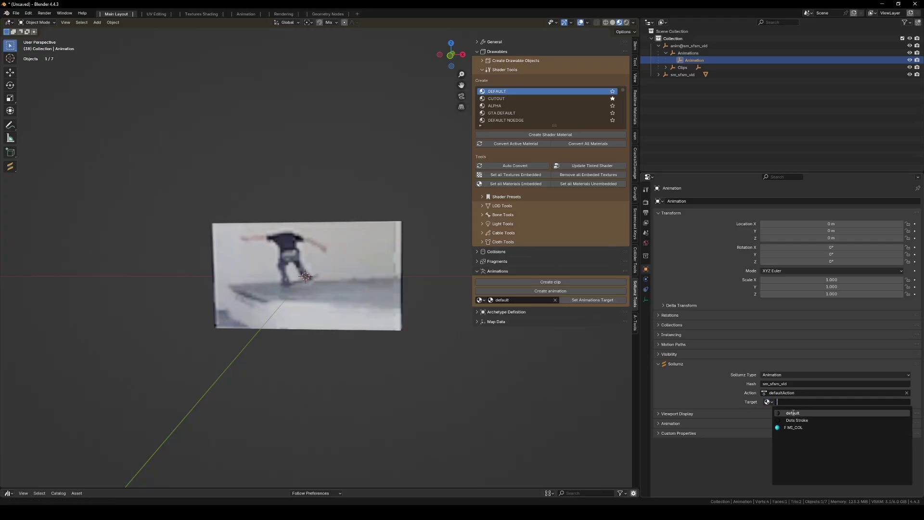
{"action": "left_click", "coordinate": [793, 412]}
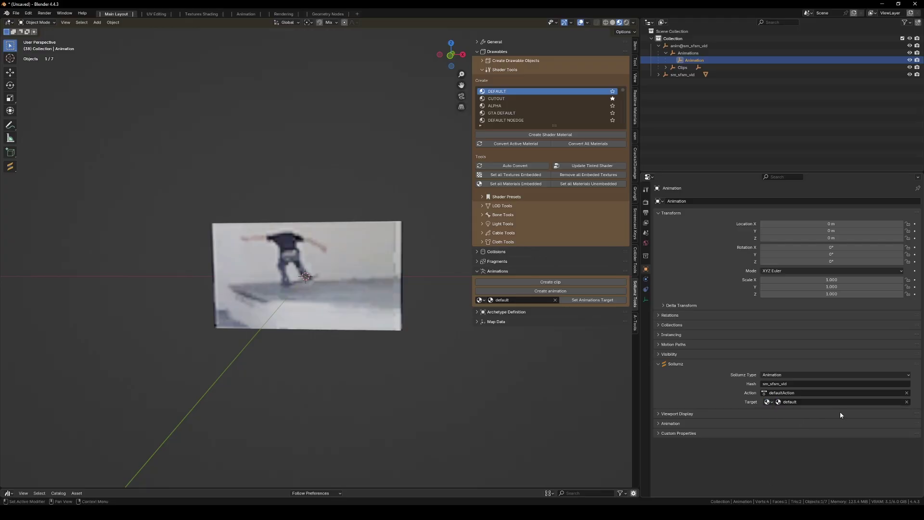
{"action": "left_click", "coordinate": [573, 301]}
{"action": "left_click", "coordinate": [681, 67]}
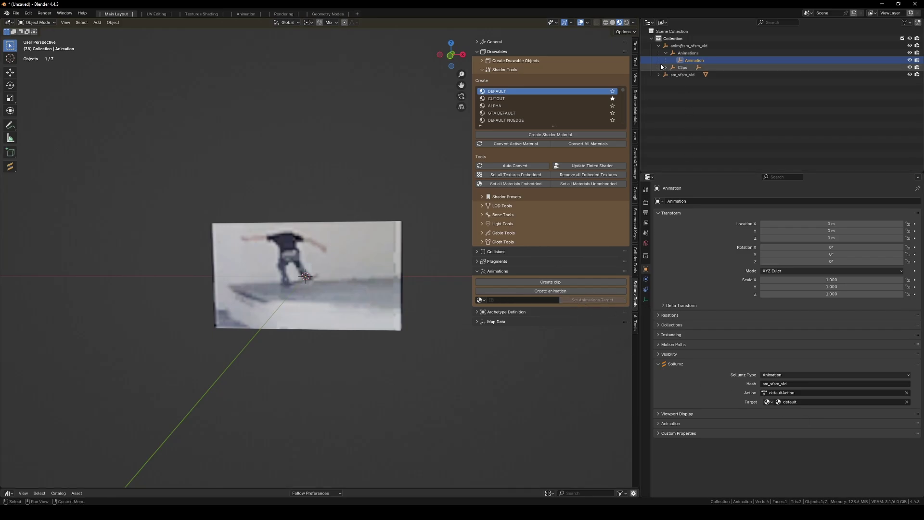
- Set the clip's hash to sm_sfsm_vid and name it sm_sfsm_vid.clip
{"action": "left_click", "coordinate": [666, 68]}
{"action": "left_click", "coordinate": [698, 74]}
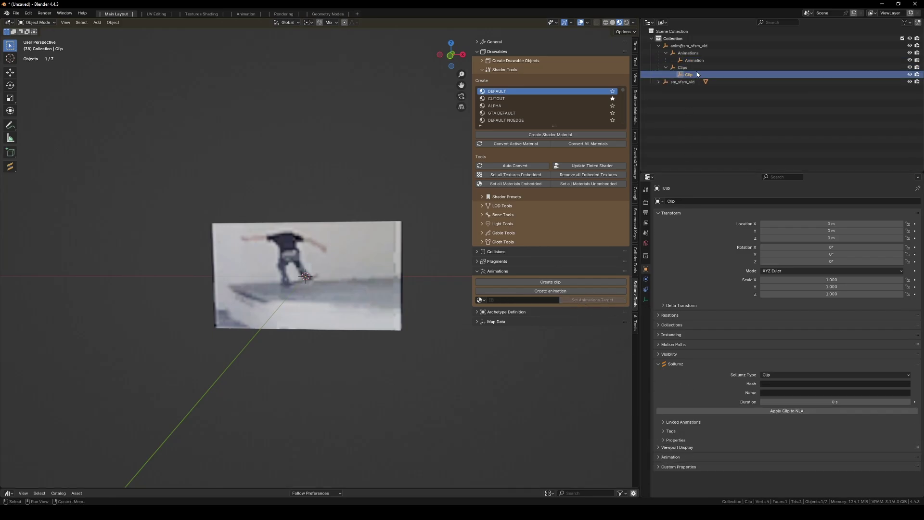
{"action": "double_click", "coordinate": [776, 384]}
{"action": "type", "text": "sm_sfsm_vid"}
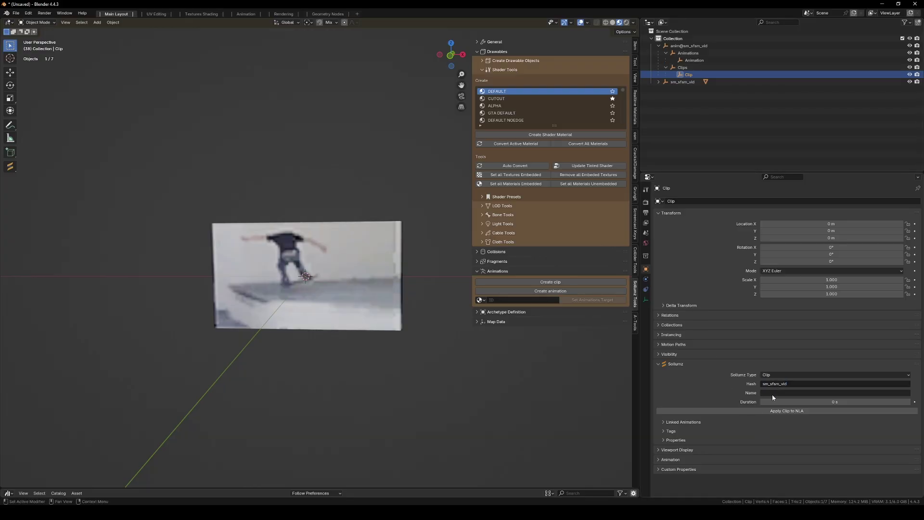
{"action": "left_click", "coordinate": [772, 393]}
{"action": "type", "text": "sm_sfsm_vid"}
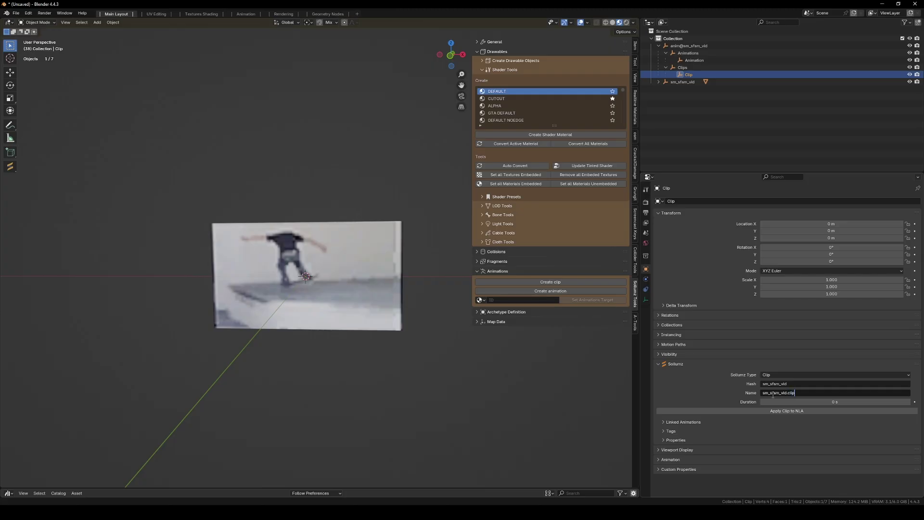
{"action": "key", "text": "Return"}
- Link the Animation to the clip and set its duration to 140/3 (4.7 s)
{"action": "left_click", "coordinate": [692, 423]}
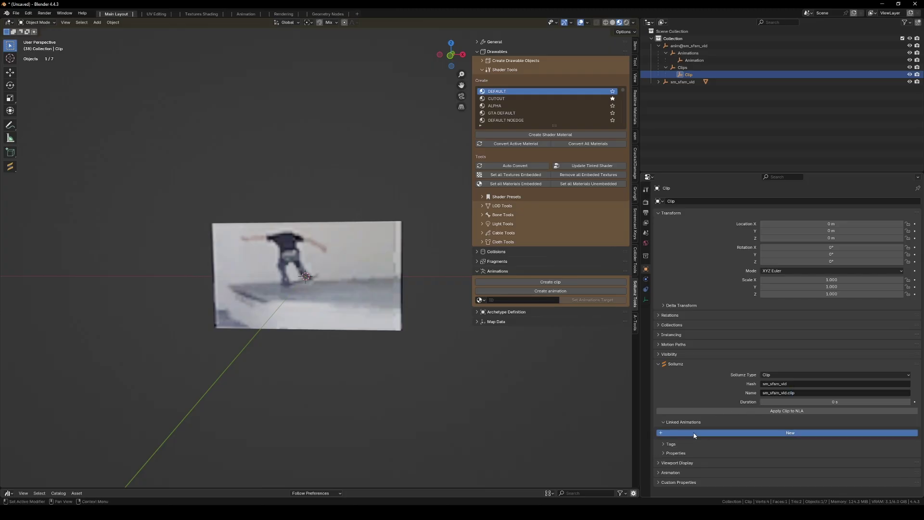
{"action": "left_click", "coordinate": [696, 432]}
{"action": "left_click", "coordinate": [783, 454]}
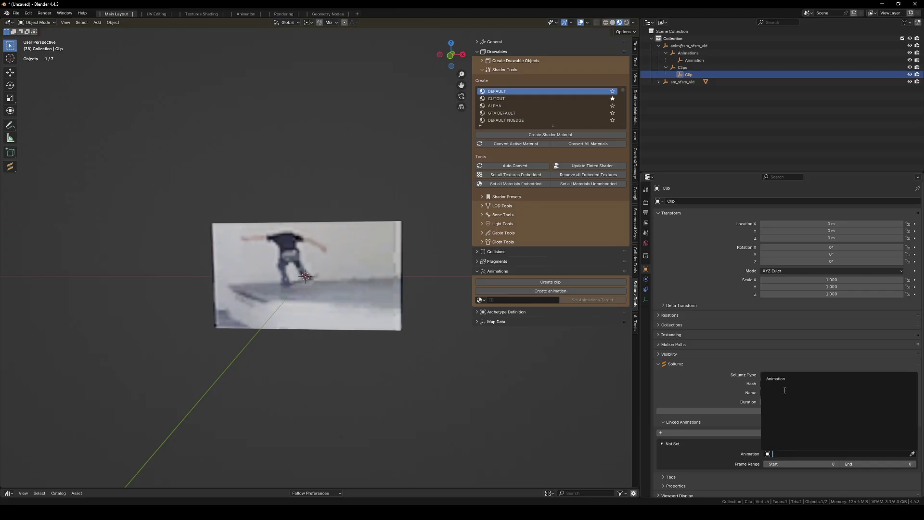
{"action": "left_click", "coordinate": [775, 379]}
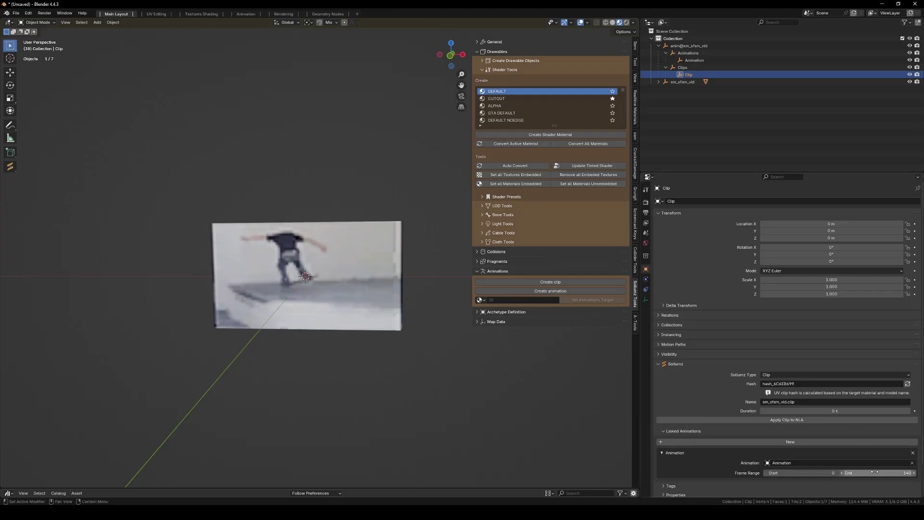
{"action": "left_click", "coordinate": [826, 410]}
{"action": "type", "text": "1"}
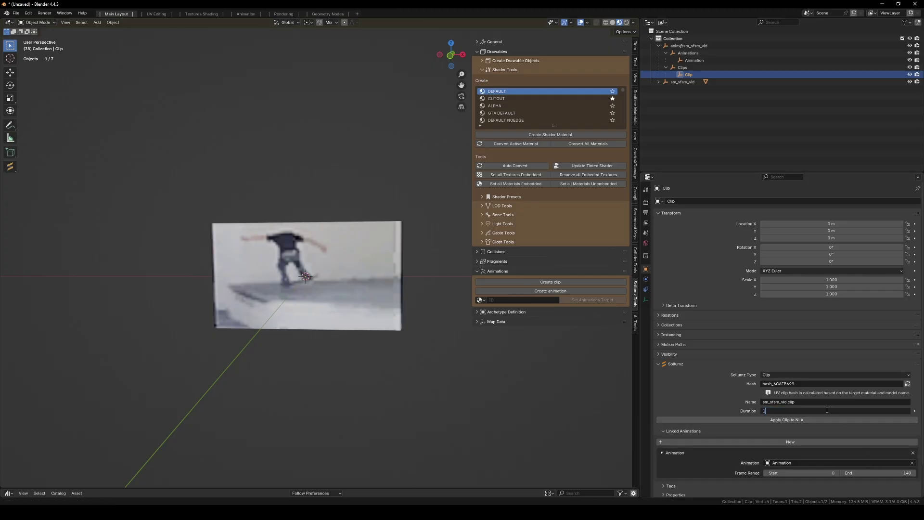
{"action": "type", "text": "40/3"}
{"action": "key", "text": "Return"}
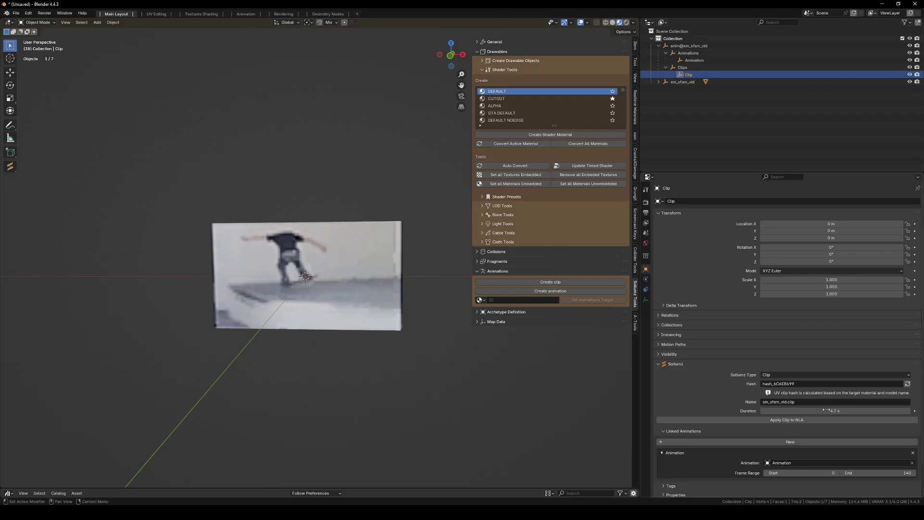
- Apply the clip to the NLA and export the screen as CodeWalker XML into the complete folder
{"action": "left_click", "coordinate": [834, 420]}
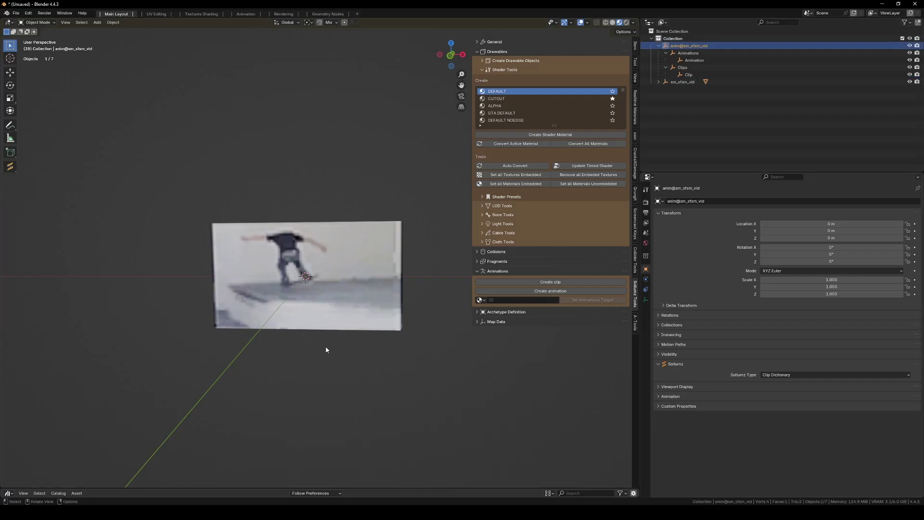
{"action": "key", "text": "shift+q"}
{"action": "left_click", "coordinate": [369, 337]}
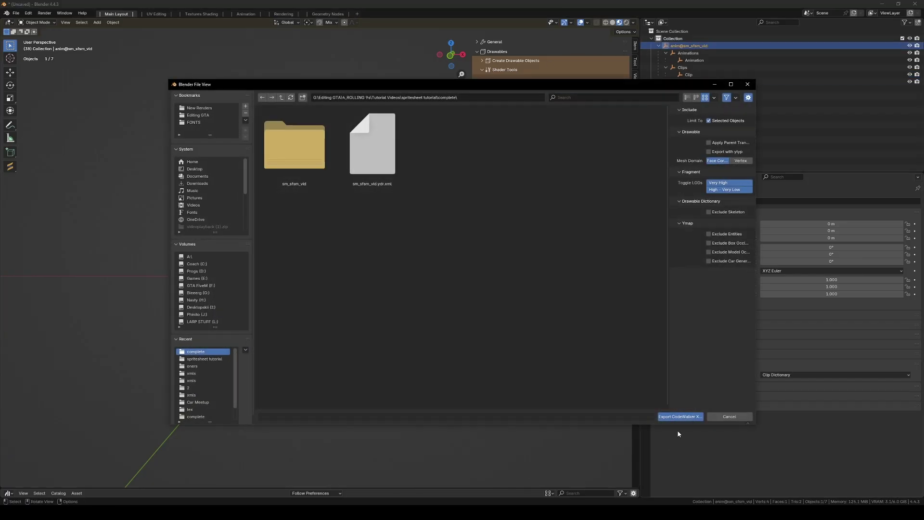
{"action": "left_click", "coordinate": [675, 419]}
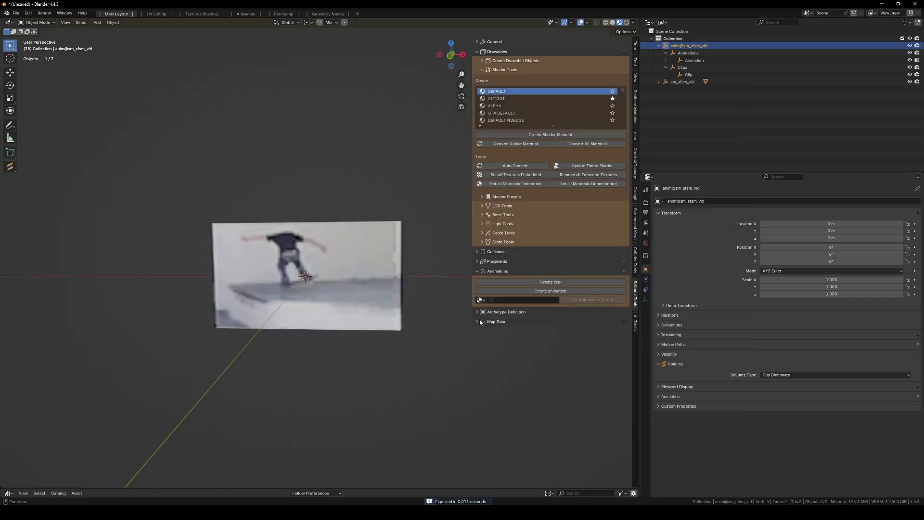
- Create a YTYP with the screen archetype, clip dictionary anim@sm_sfsm_vid, and review its flags
{"action": "left_click_drag", "start_coordinate": [621, 311], "coordinate": [621, 331]}
{"action": "left_click", "coordinate": [622, 331]}
{"action": "scroll", "coordinate": [551, 289], "scroll_direction": "down", "scroll_amount": 4}
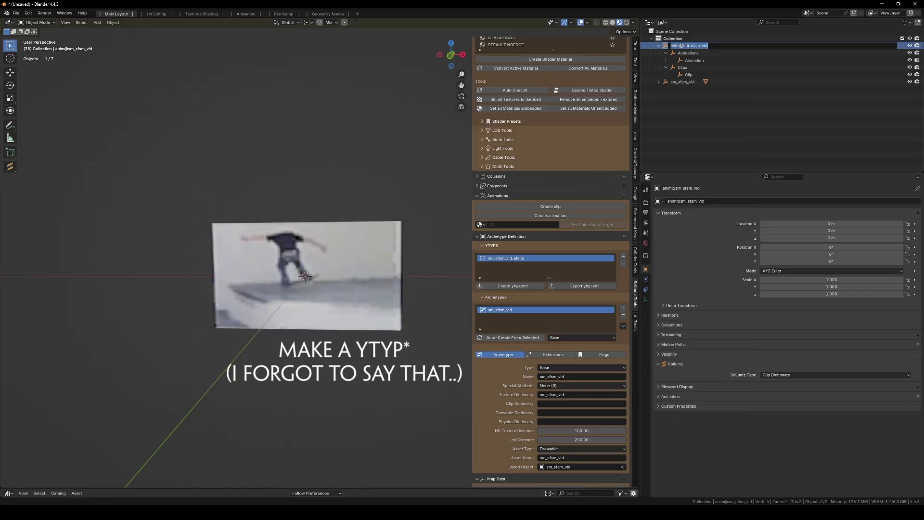
{"action": "left_click", "coordinate": [547, 405]}
{"action": "type", "text": "anim@sm_sfsm_vid"}
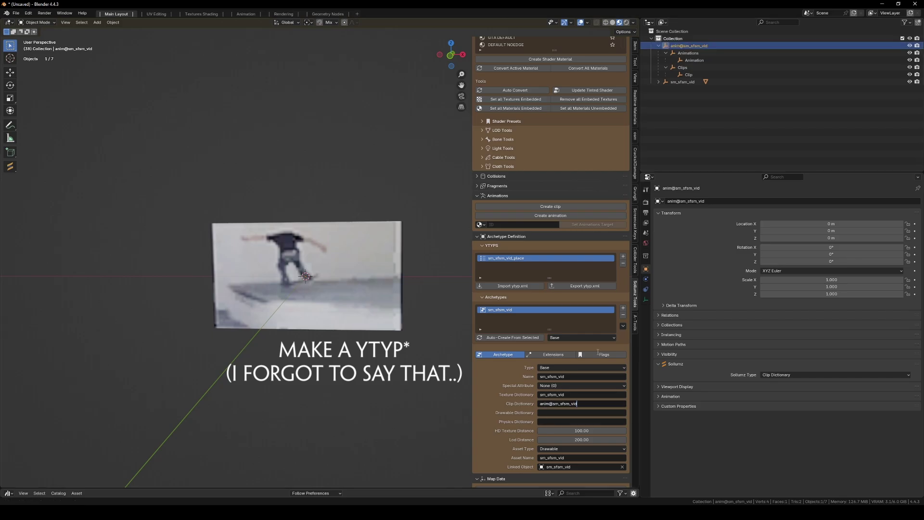
{"action": "left_click", "coordinate": [597, 351]}
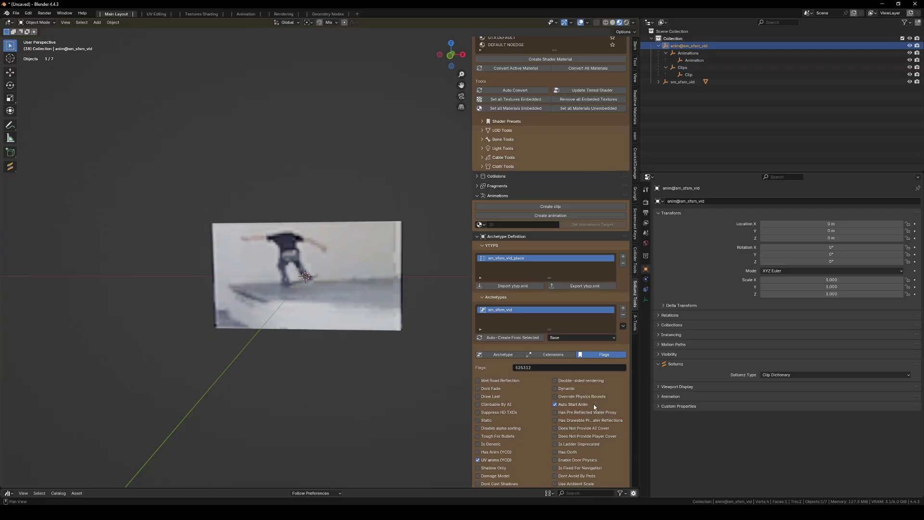
- Export the sm_sfsm_vid_place YTYP as XML into the complete folder and select the three XML files
{"action": "left_click", "coordinate": [569, 287]}
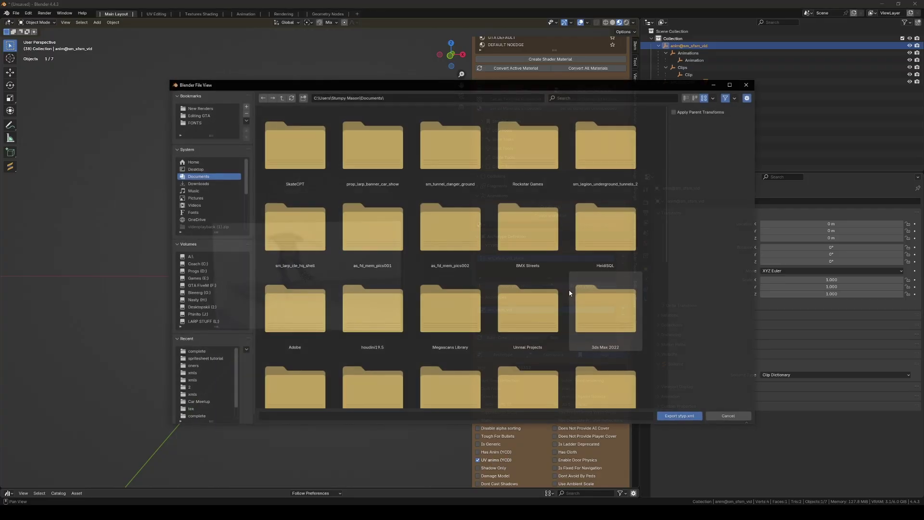
{"action": "left_click", "coordinate": [196, 351]}
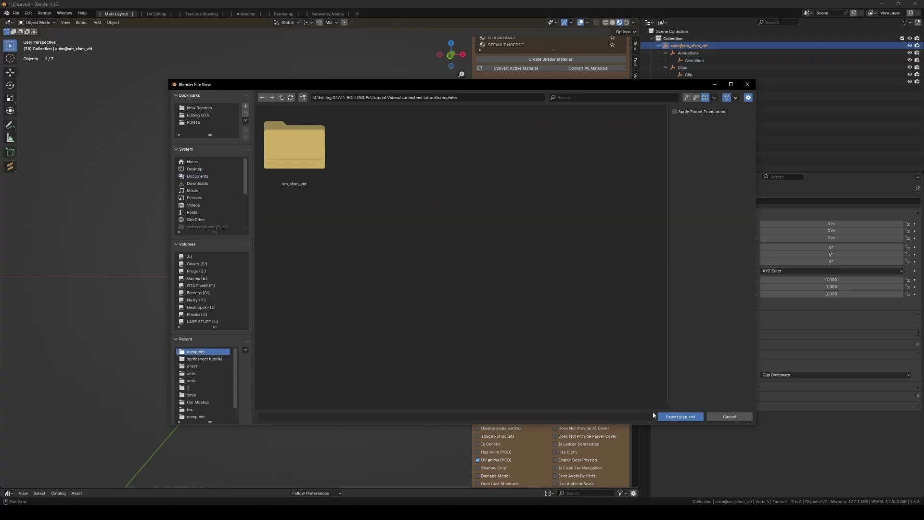
{"action": "left_click", "coordinate": [680, 416]}
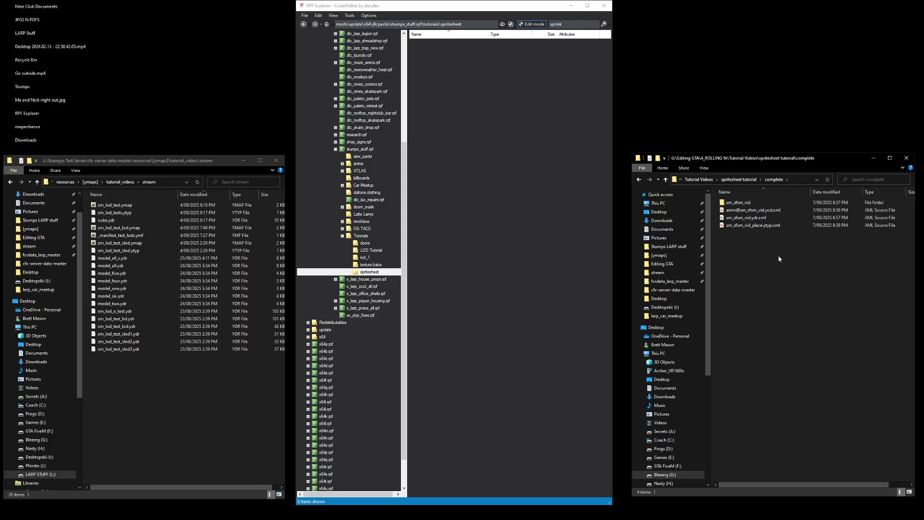
{"action": "left_click_drag", "start_coordinate": [779, 257], "coordinate": [516, 165]}
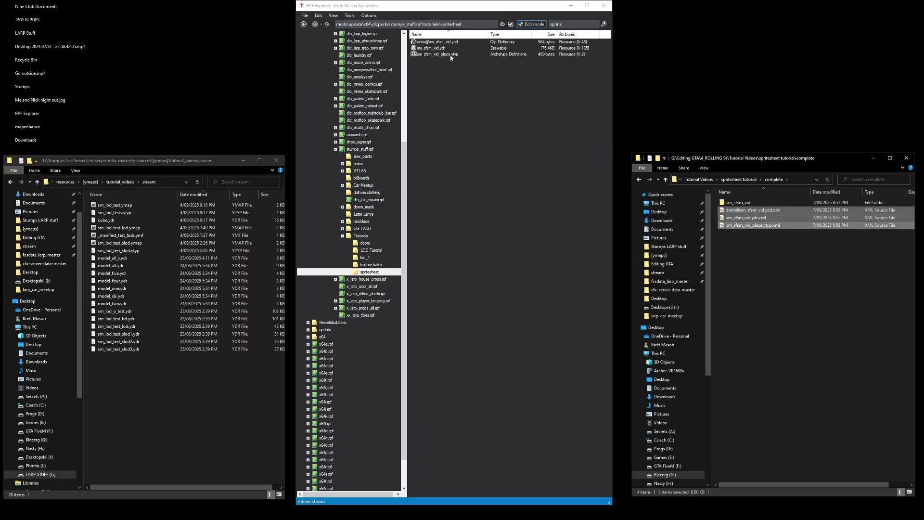
- Copy the converted ycd, ydr and ytyp resources into the server's stream folder
{"action": "left_click_drag", "start_coordinate": [453, 88], "coordinate": [204, 403]}
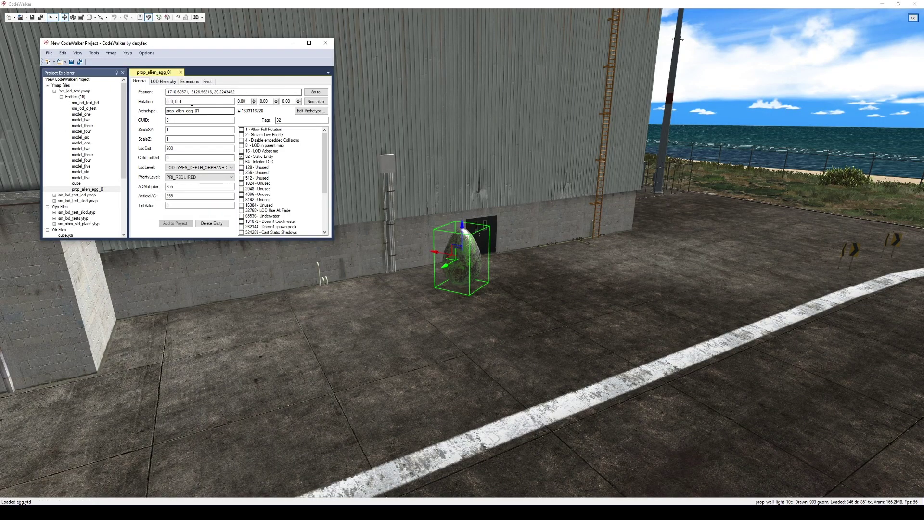
- Change the entity's archetype to sm_sfsm_vid and position it flat against the hangar wall
{"action": "double_click", "coordinate": [202, 109]}
{"action": "type", "text": "sm_sfsm_vid"}
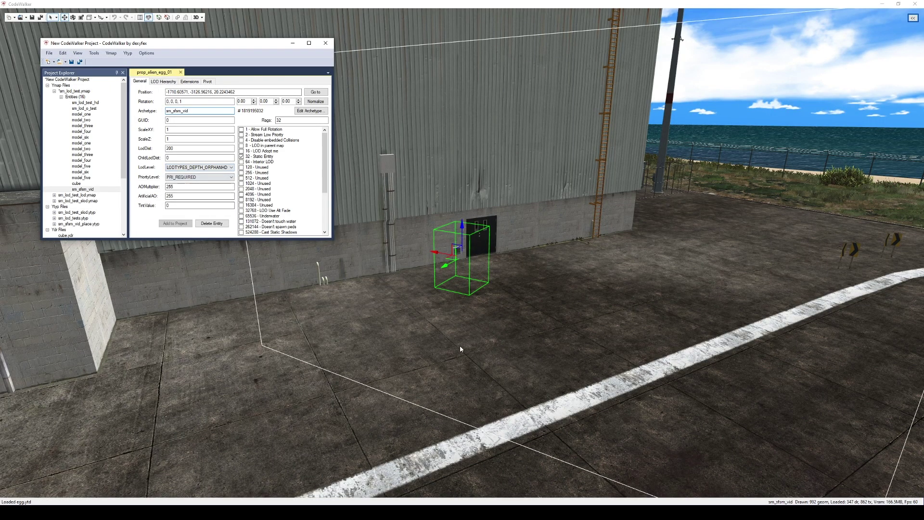
{"action": "key", "text": "e"}
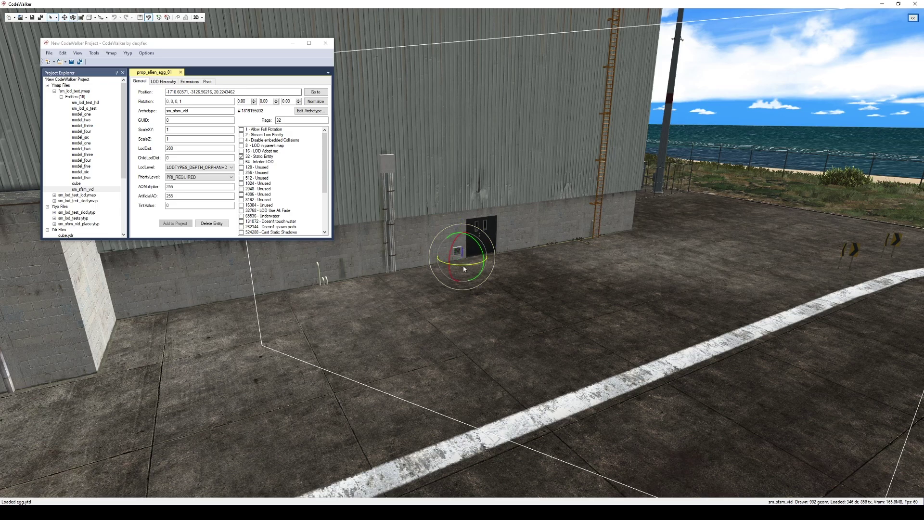
{"action": "left_click_drag", "start_coordinate": [463, 265], "coordinate": [405, 299]}
{"action": "key", "text": "w"}
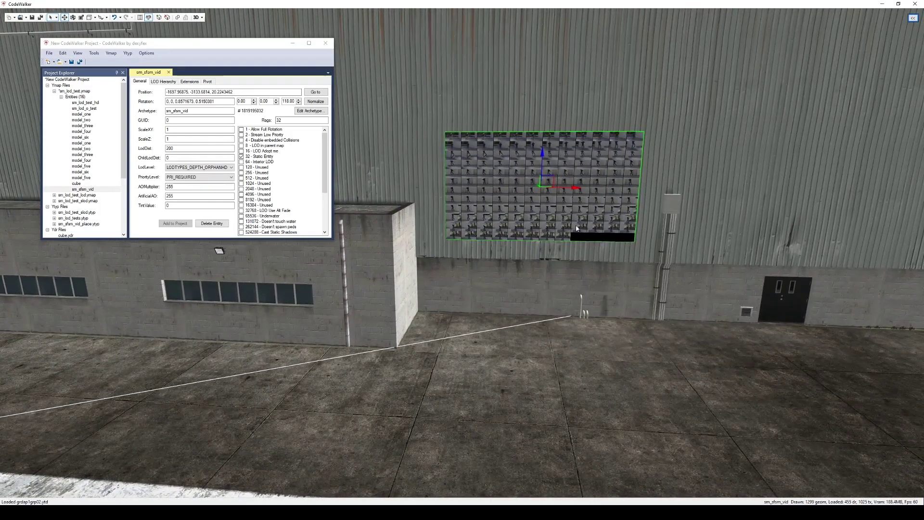
{"action": "left_click_drag", "start_coordinate": [544, 136], "coordinate": [435, 226]}
{"action": "left_click_drag", "start_coordinate": [481, 171], "coordinate": [583, 172]}
{"action": "key", "text": "e"}
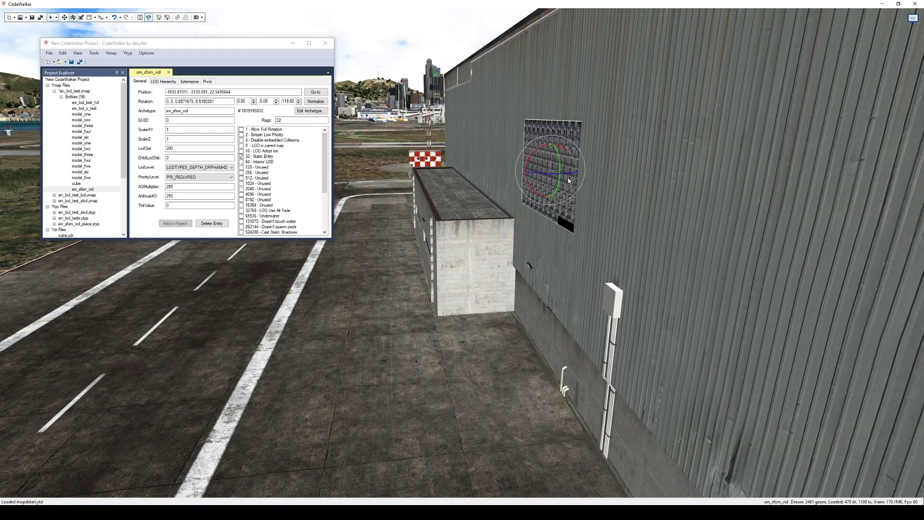
{"action": "left_click_drag", "start_coordinate": [580, 173], "coordinate": [579, 165]}
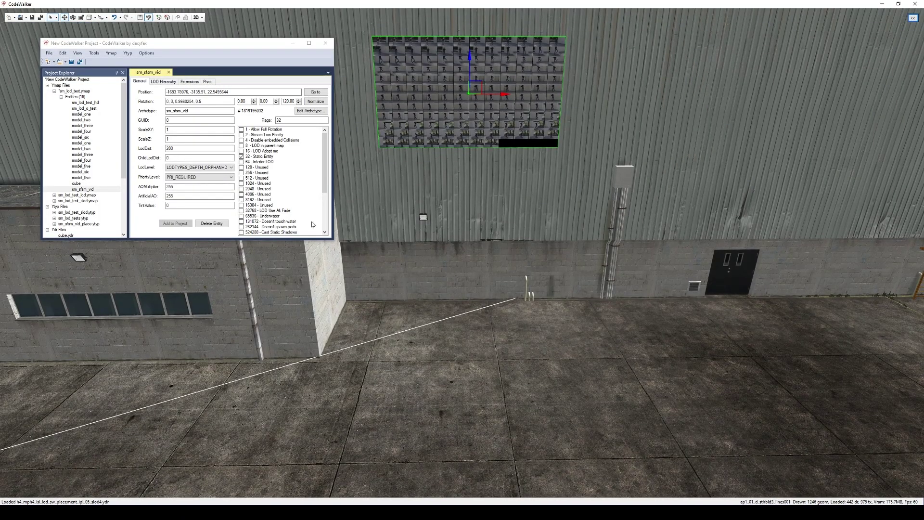
- Generate and save the _manifest.ymf for sm_sfsm_vid, then launch the FXServer
{"action": "left_click", "coordinate": [74, 91]}
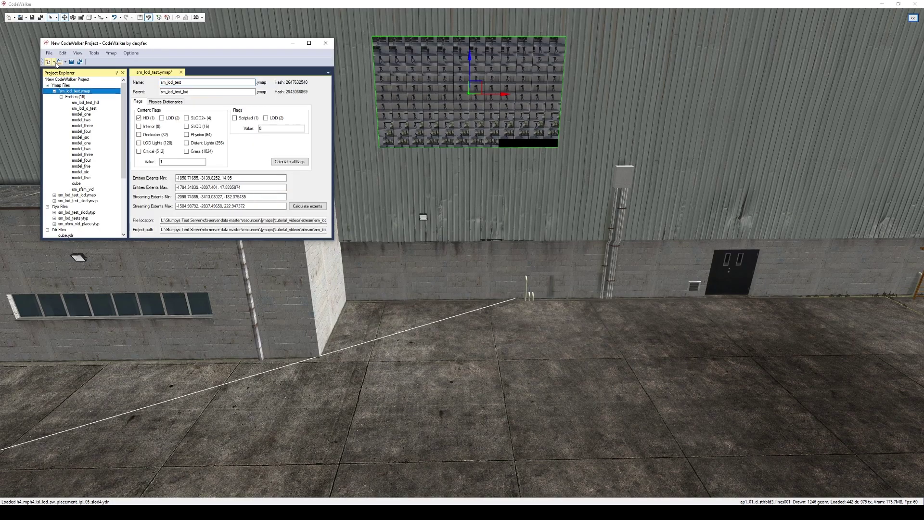
{"action": "left_click", "coordinate": [139, 82]}
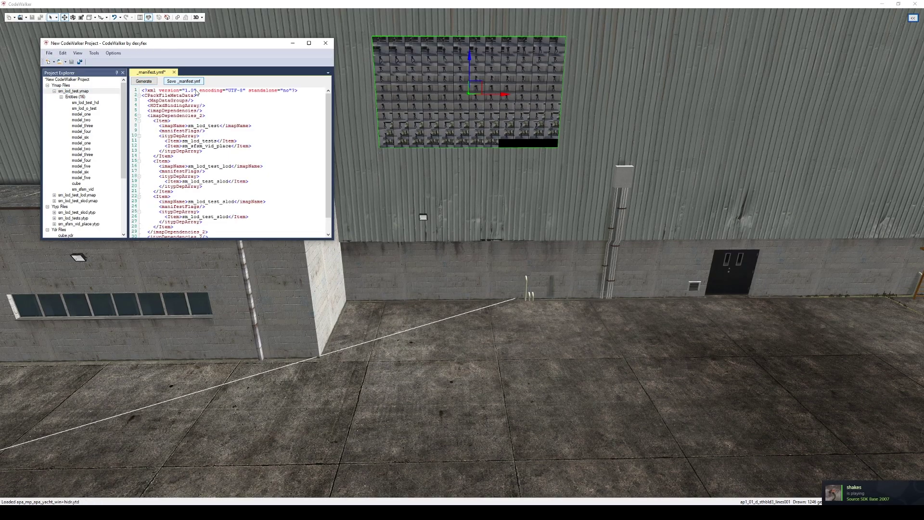
{"action": "left_click", "coordinate": [183, 81]}
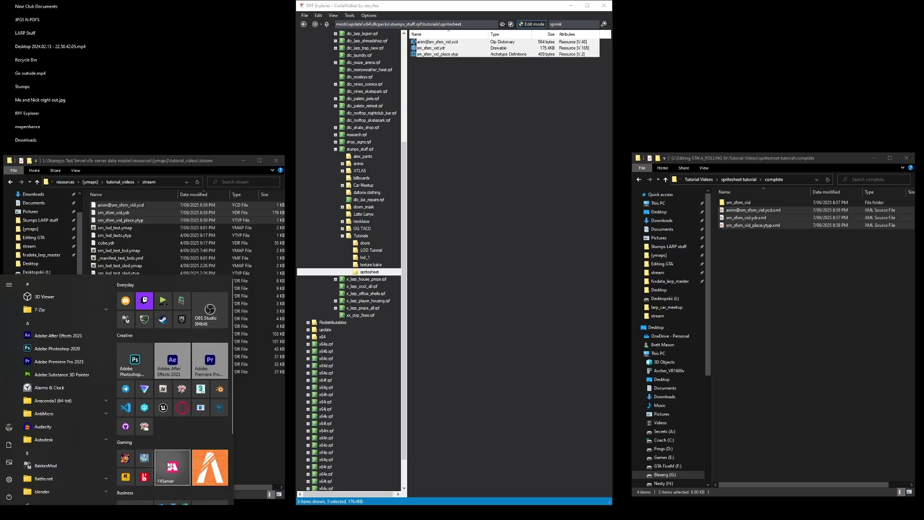
{"action": "left_click", "coordinate": [168, 465]}
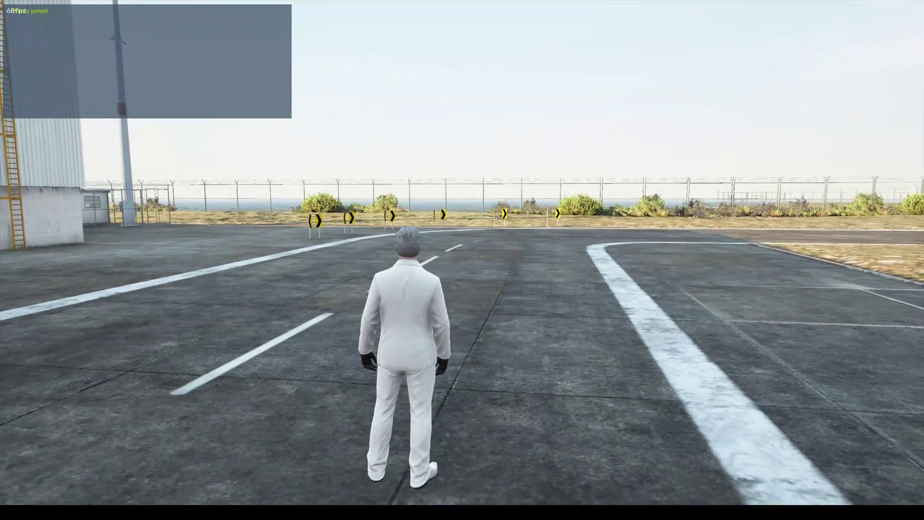
- Walk the character across the tarmac to the hangar wall's playing video screen
{"action": "key", "text": "w"}
{"action": "key", "text": "w"}
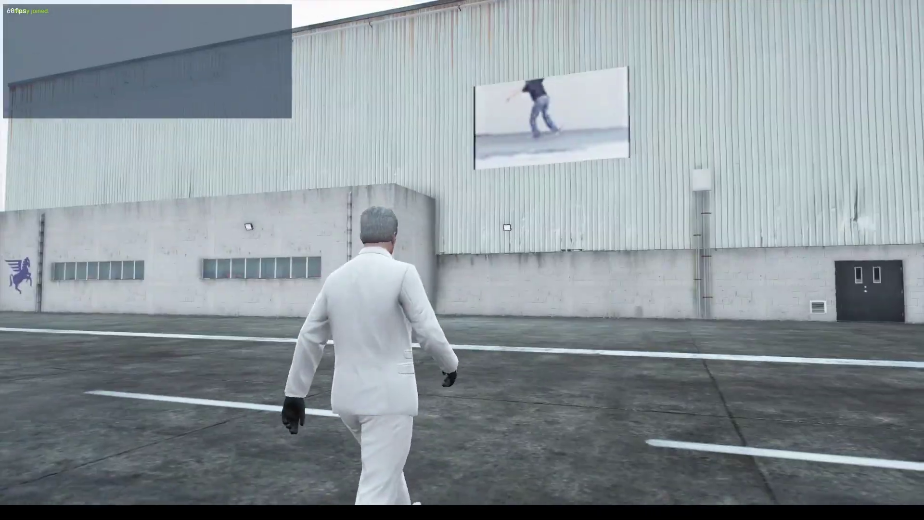
{"action": "key", "text": "w"}
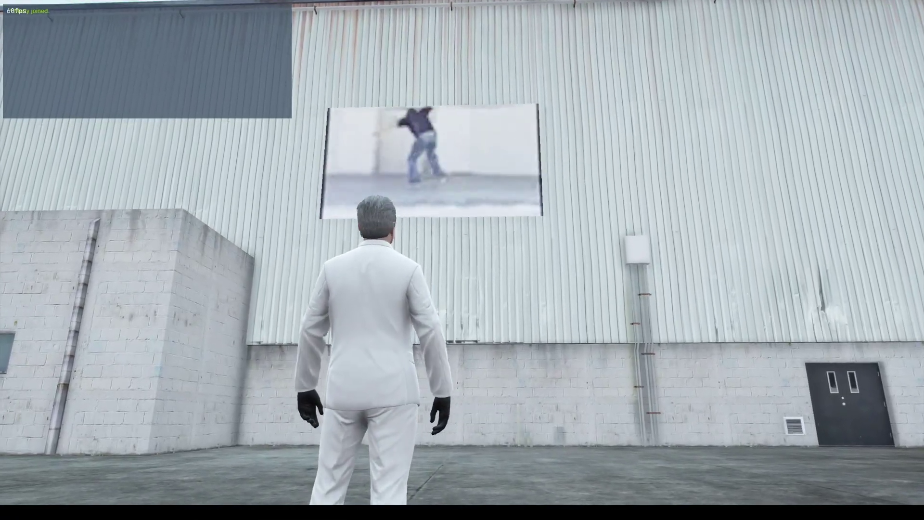
{"action": "key", "text": "d"}
{"action": "key", "text": "s"}
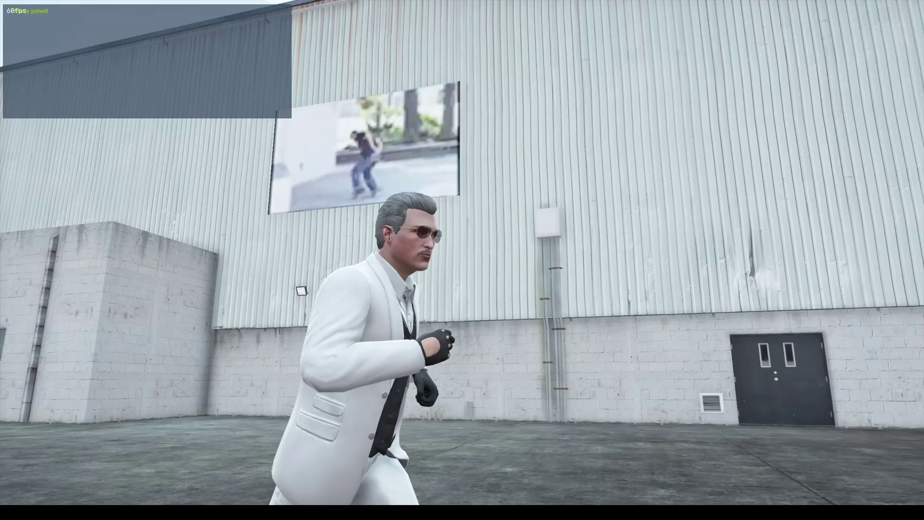
{"action": "key", "text": "w"}
{"action": "key", "text": "a"}
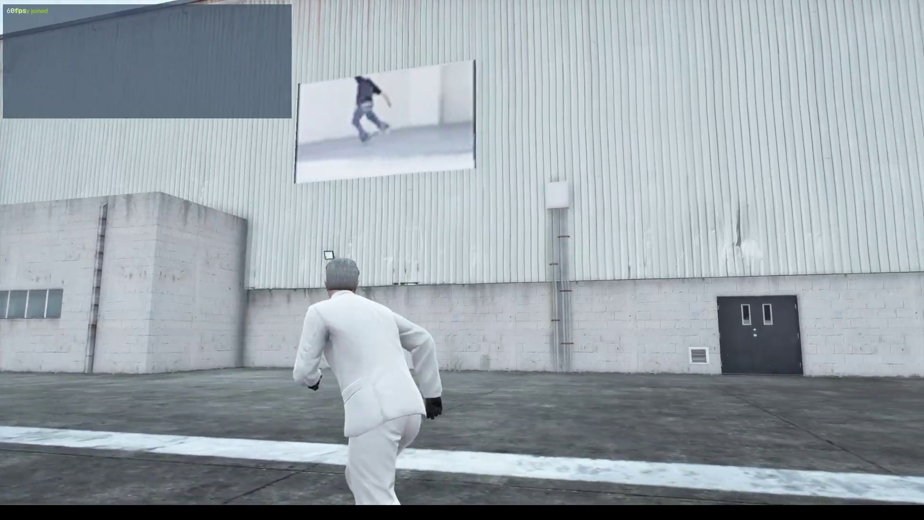